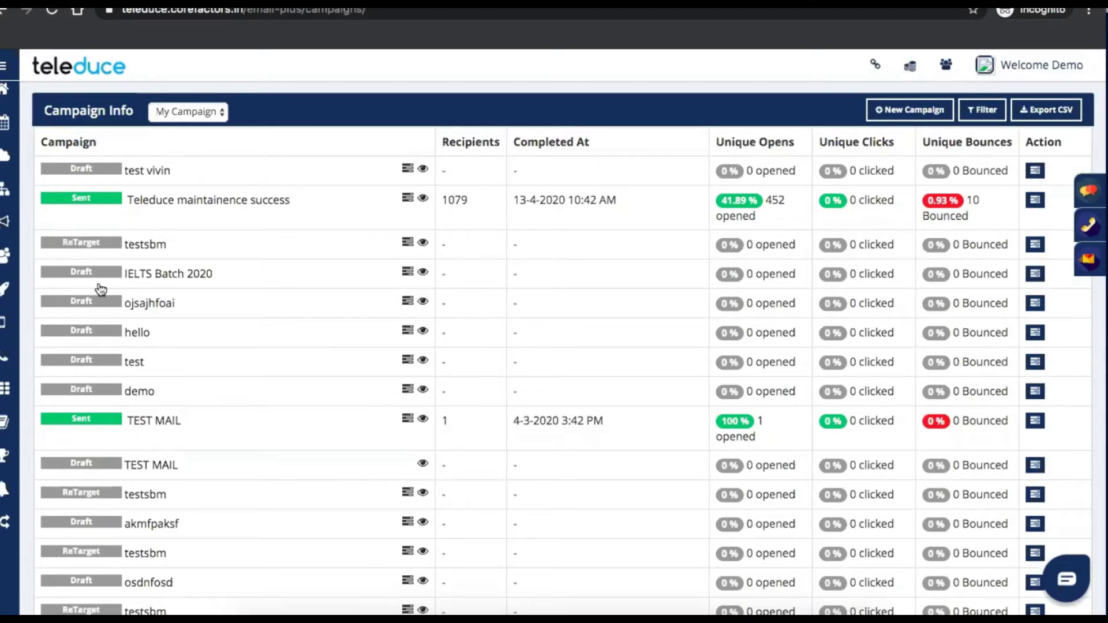
Open the detailed report of the "banking" SMS campaign and show the available actions for its delivered message.
{"action": "left_click", "coordinate": [179, 207]}
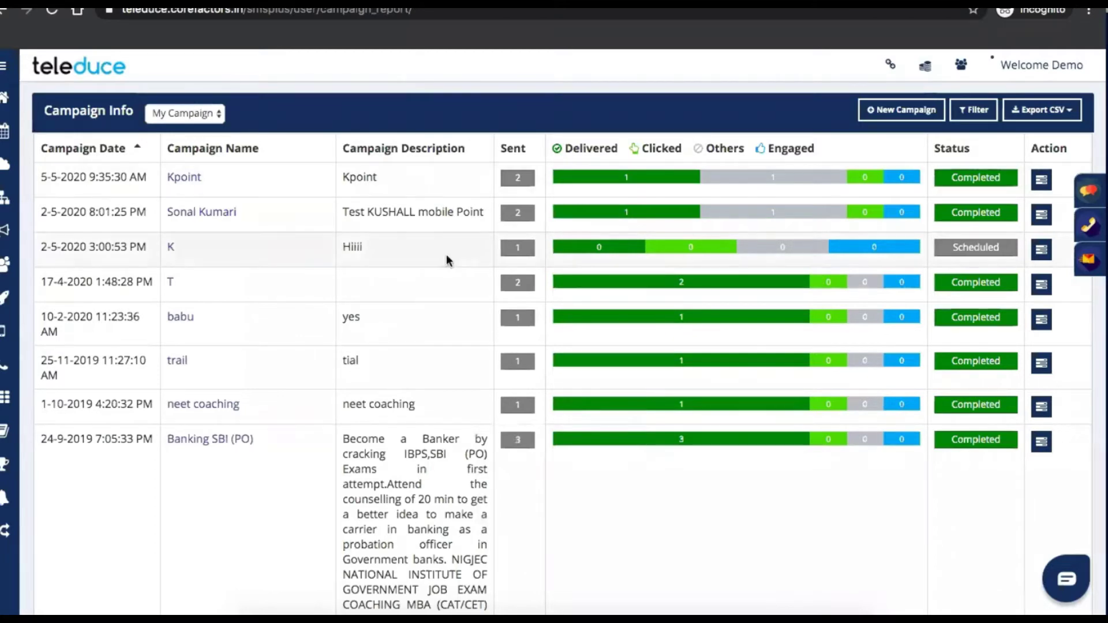
{"action": "scroll", "coordinate": [446, 254], "scroll_direction": "down", "scroll_amount": 10}
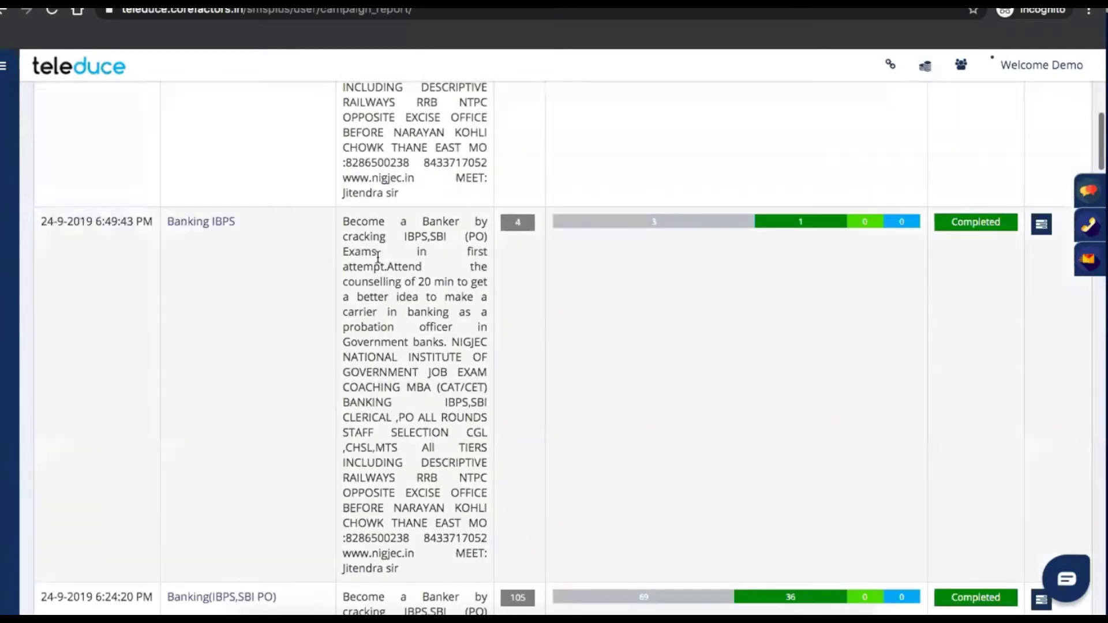
{"action": "scroll", "coordinate": [326, 302], "scroll_direction": "down", "scroll_amount": 4}
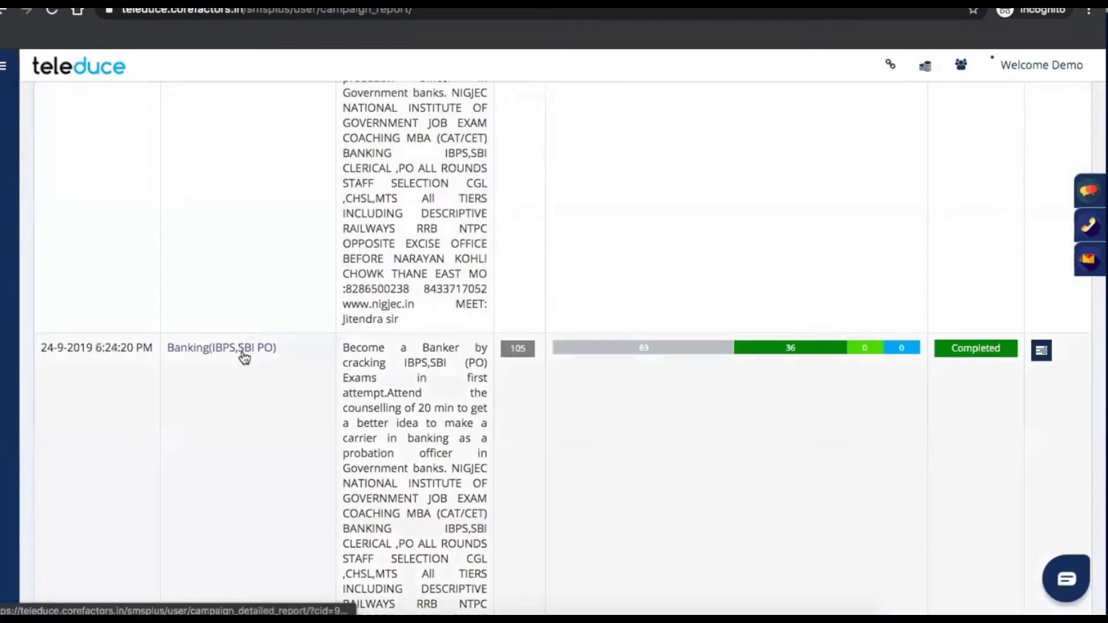
{"action": "scroll", "coordinate": [242, 340], "scroll_direction": "down", "scroll_amount": 4}
{"action": "scroll", "coordinate": [242, 312], "scroll_direction": "up", "scroll_amount": 2}
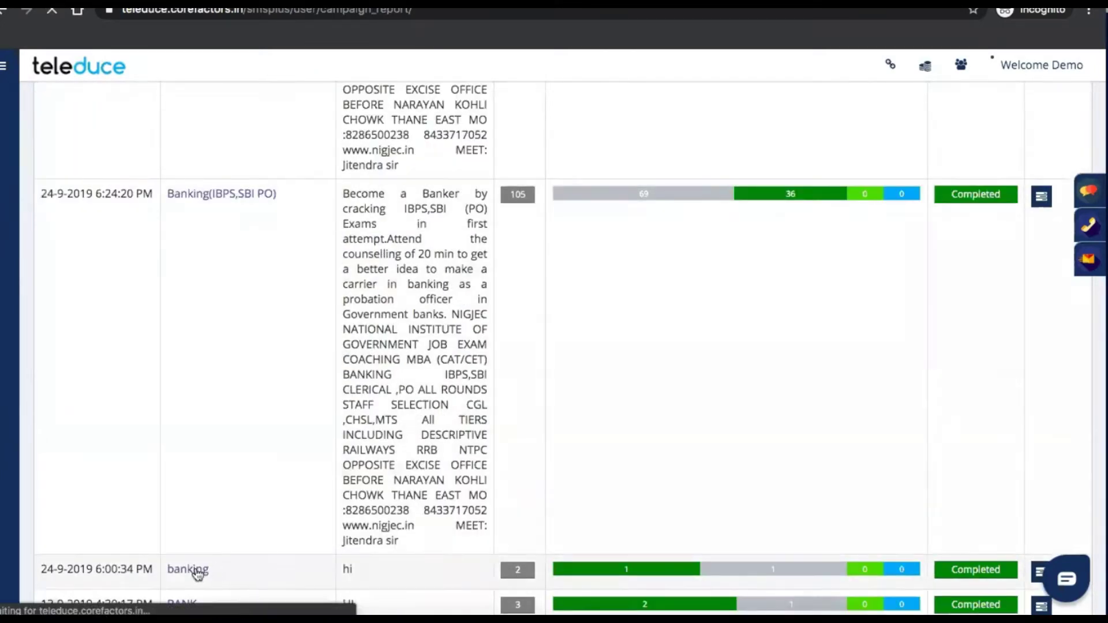
{"action": "left_click", "coordinate": [198, 571]}
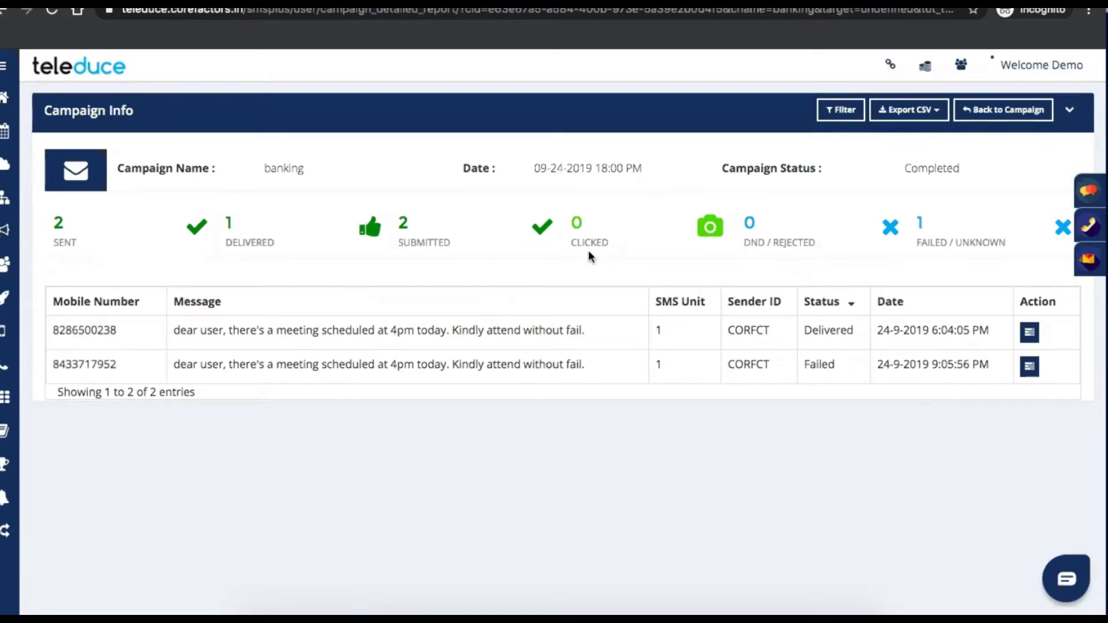
{"action": "left_click", "coordinate": [1031, 333]}
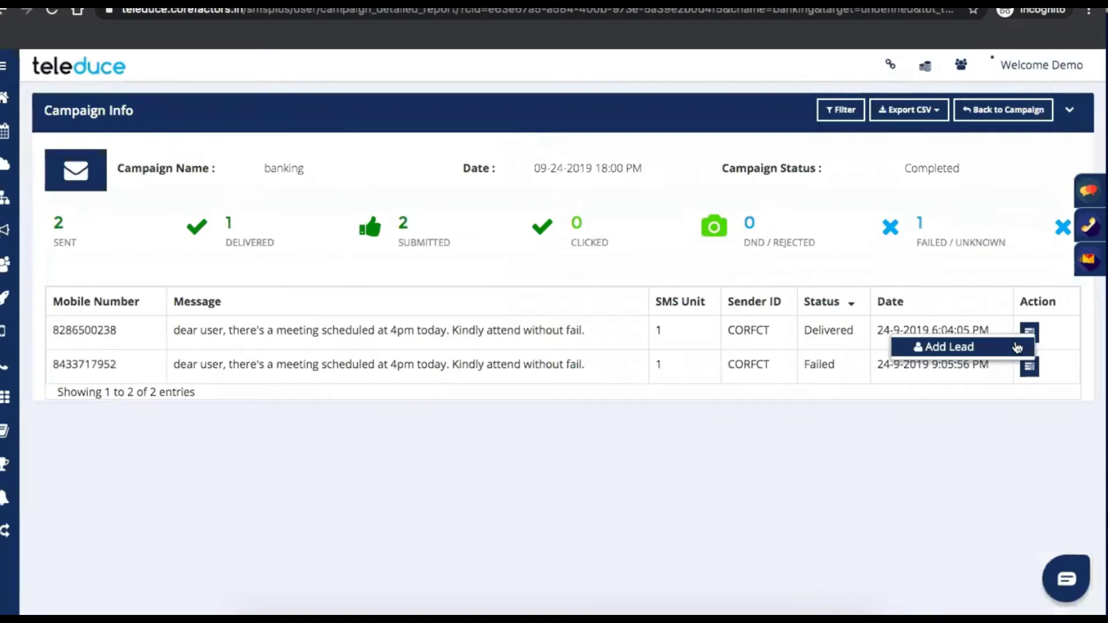
Open the detailed report of the "hh" voice campaign and view the available actions for its first call.
{"action": "left_click", "coordinate": [23, 237]}
{"action": "mouse_move", "coordinate": [23, 236]}
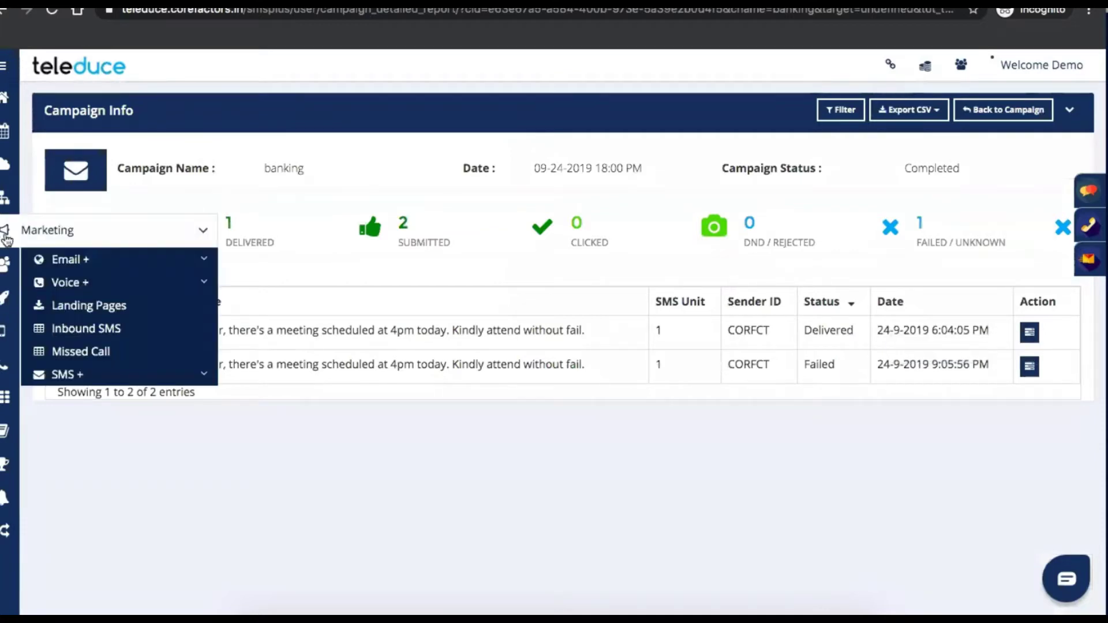
{"action": "left_click", "coordinate": [87, 283]}
{"action": "left_click", "coordinate": [89, 304]}
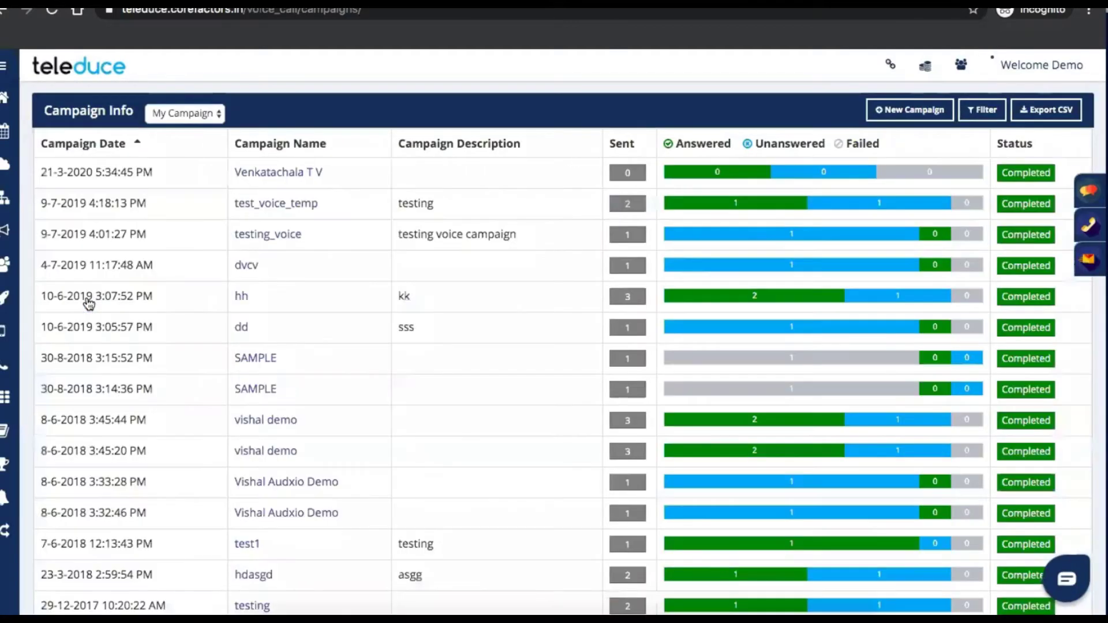
{"action": "left_click", "coordinate": [241, 296]}
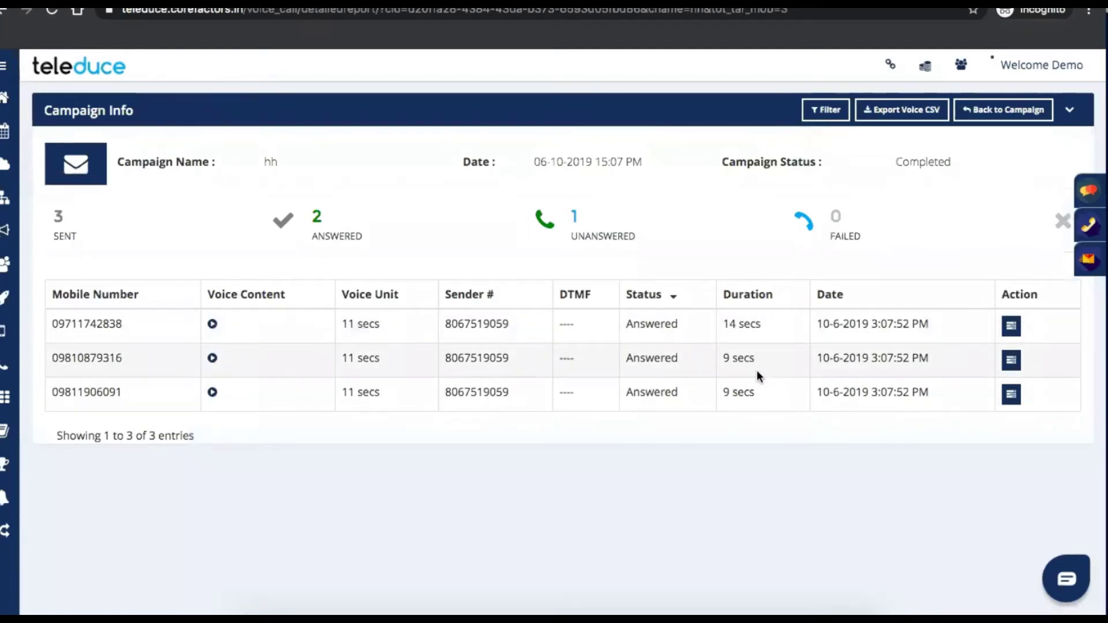
{"action": "left_click", "coordinate": [1011, 326]}
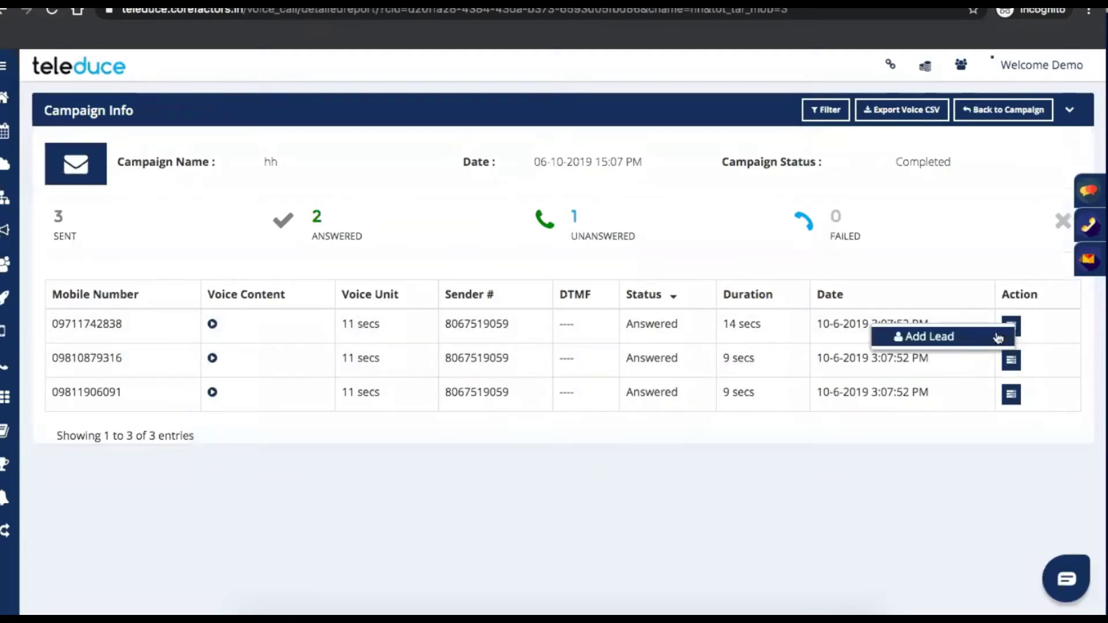
{"action": "left_click", "coordinate": [724, 350]}
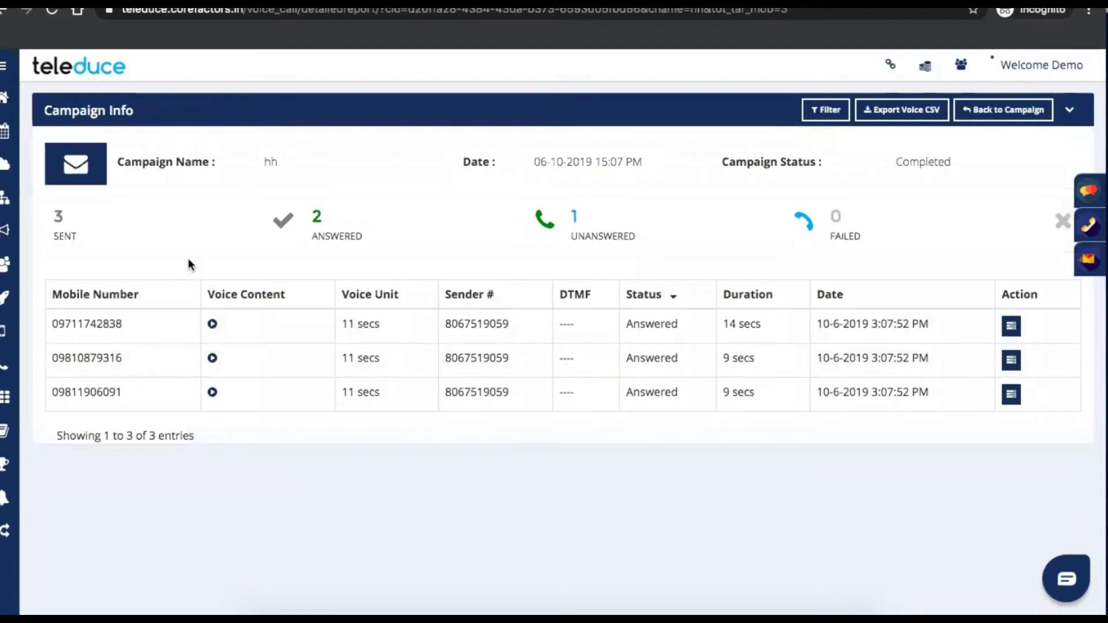
Copy the link of the Sample100 landing page campaign and open it in a new browser view to examine the page.
{"action": "mouse_move", "coordinate": [4, 229]}
{"action": "left_click", "coordinate": [101, 306]}
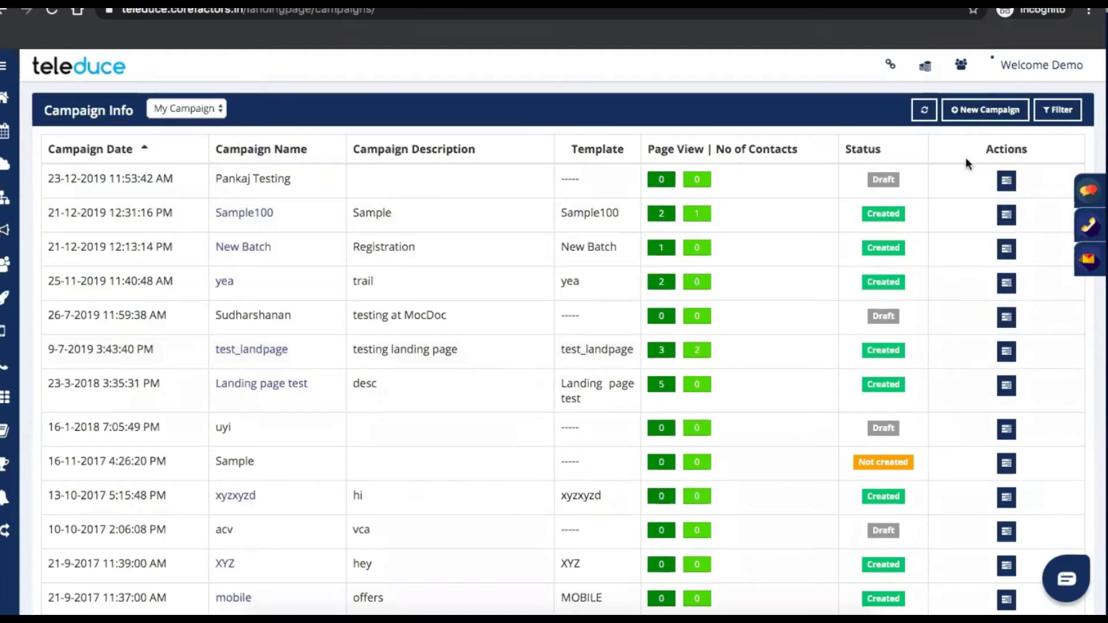
{"action": "left_click", "coordinate": [1011, 215]}
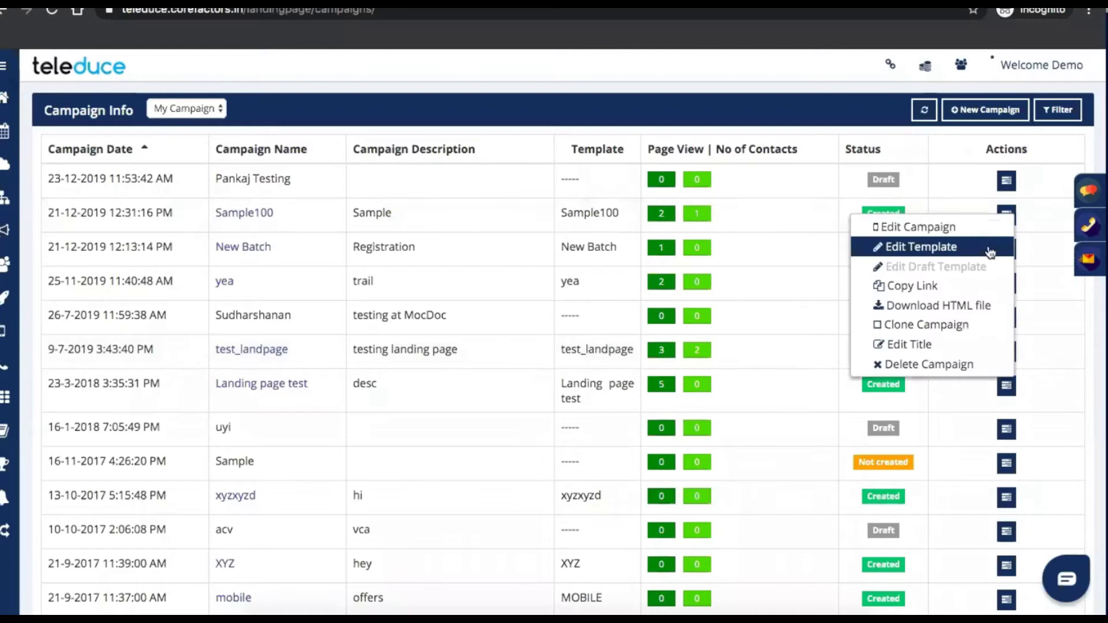
{"action": "left_click", "coordinate": [967, 281]}
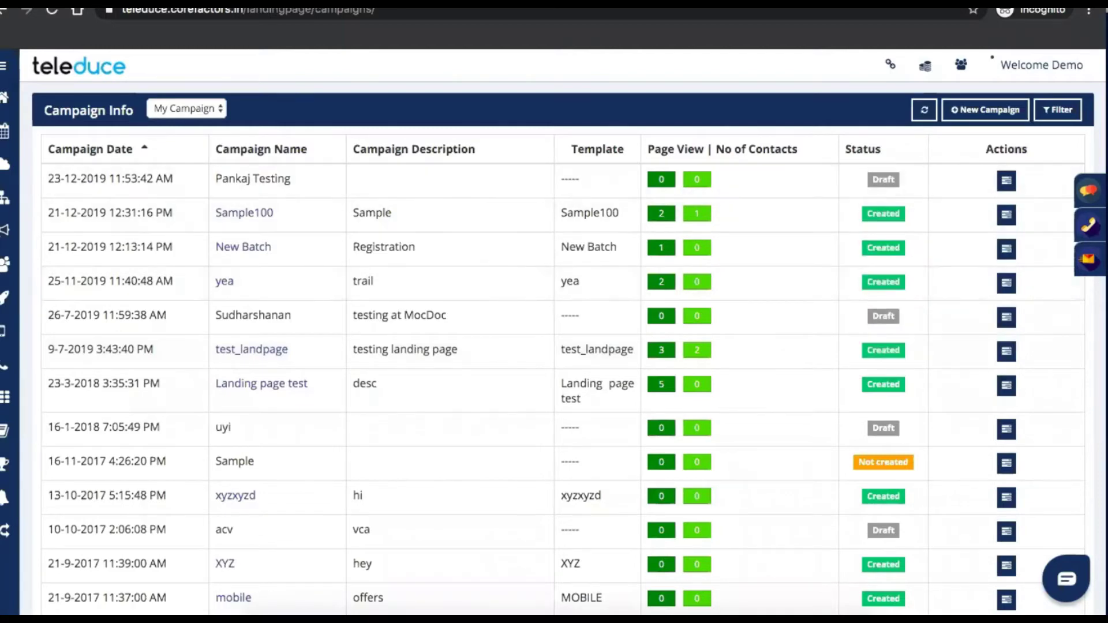
{"action": "key", "text": "ctrl+shift+n"}
{"action": "key", "text": "ctrl+v"}
{"action": "key", "text": "Return"}
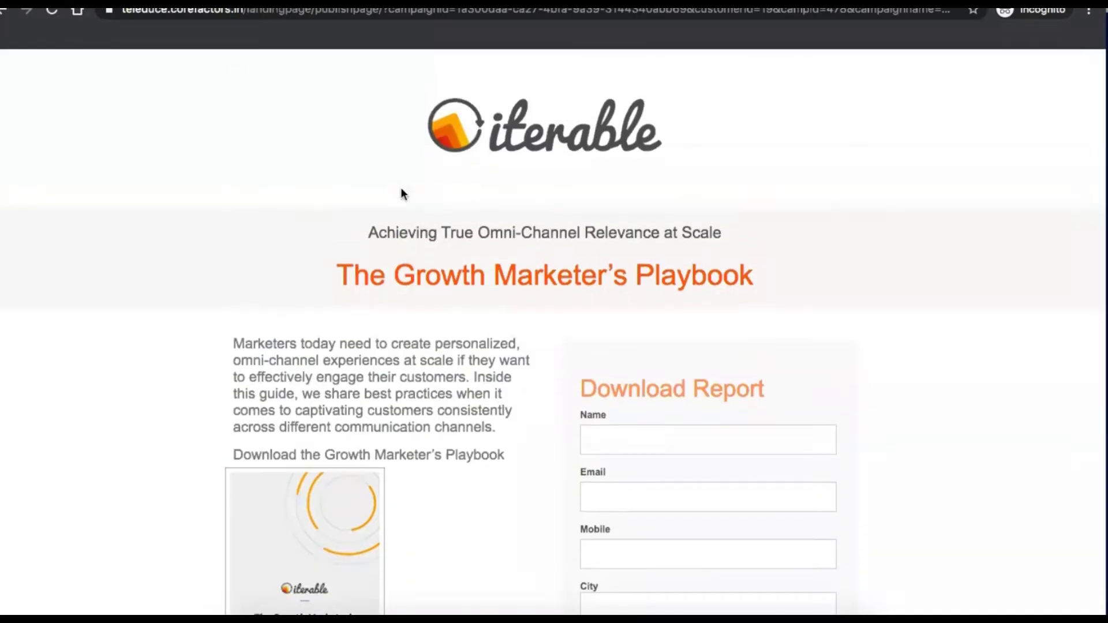
{"action": "scroll", "coordinate": [401, 188], "scroll_direction": "down", "scroll_amount": 5}
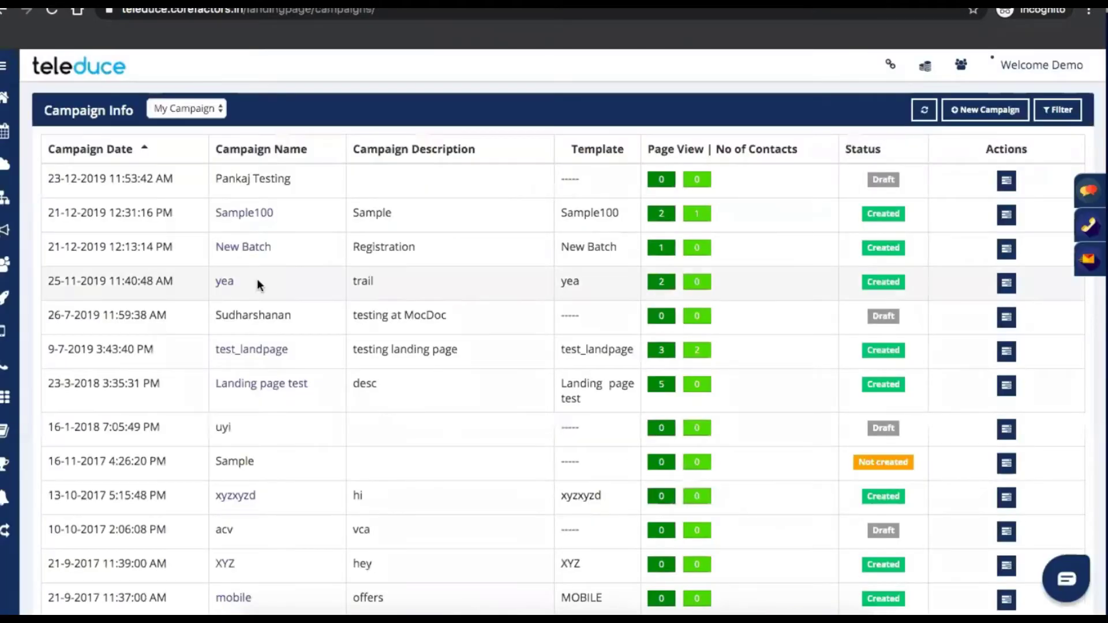
Open the test_landpage campaign report and view the follow-up actions for its most recent contact.
{"action": "left_click", "coordinate": [248, 354]}
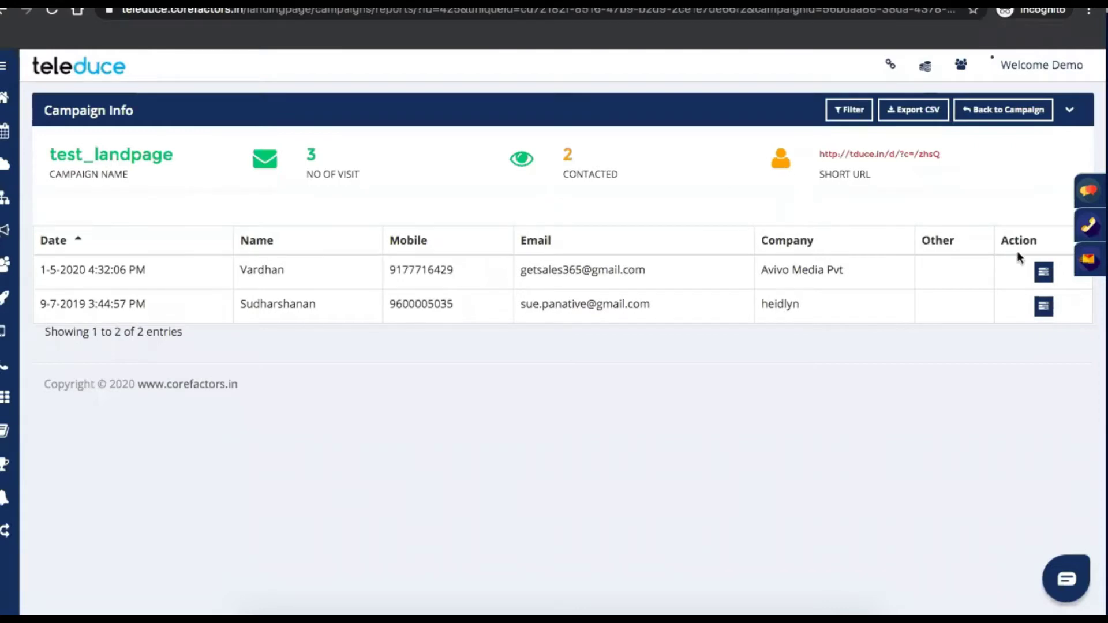
{"action": "left_click", "coordinate": [1036, 263]}
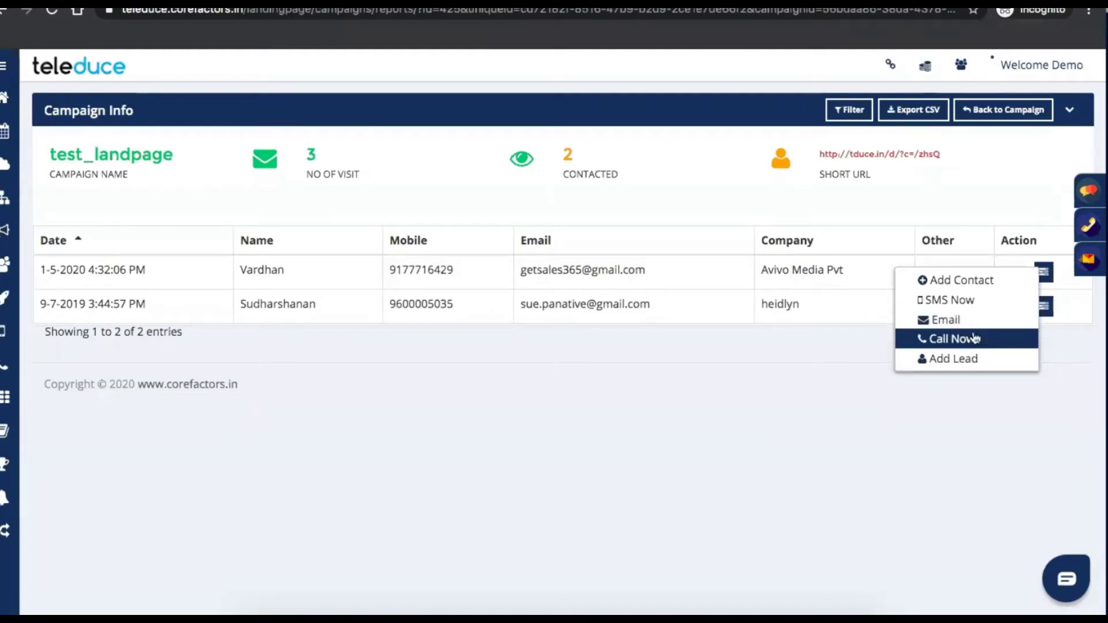
{"action": "left_click", "coordinate": [974, 338]}
Open the 2016 inbound SMS campaign report, highlight the newest message's SMS text and check that entry's actions.
{"action": "left_click", "coordinate": [4, 66]}
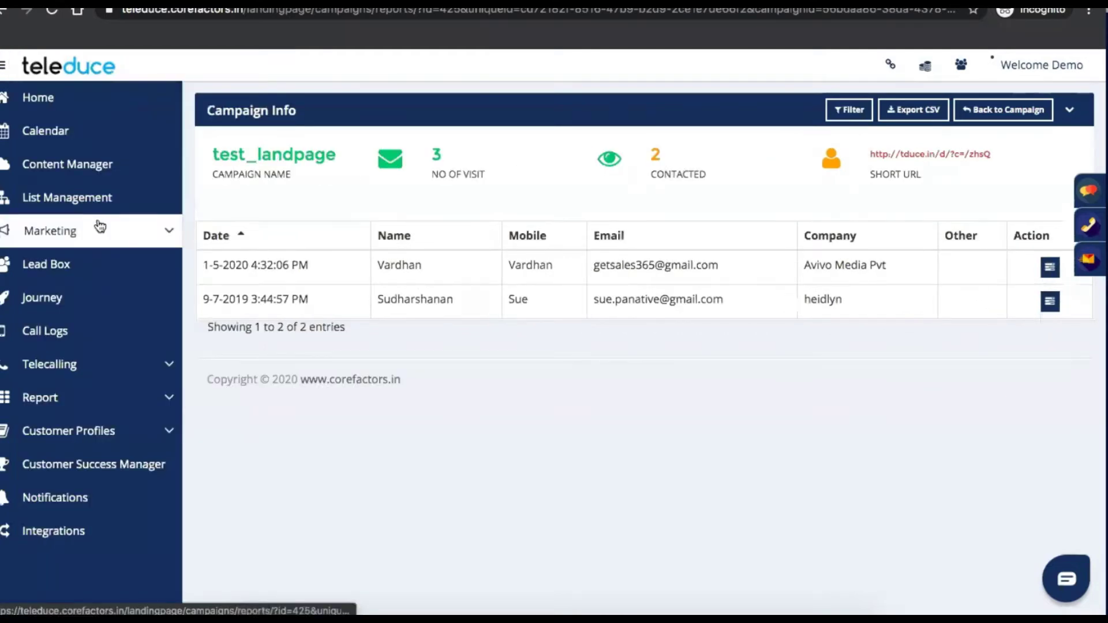
{"action": "left_click", "coordinate": [100, 226]}
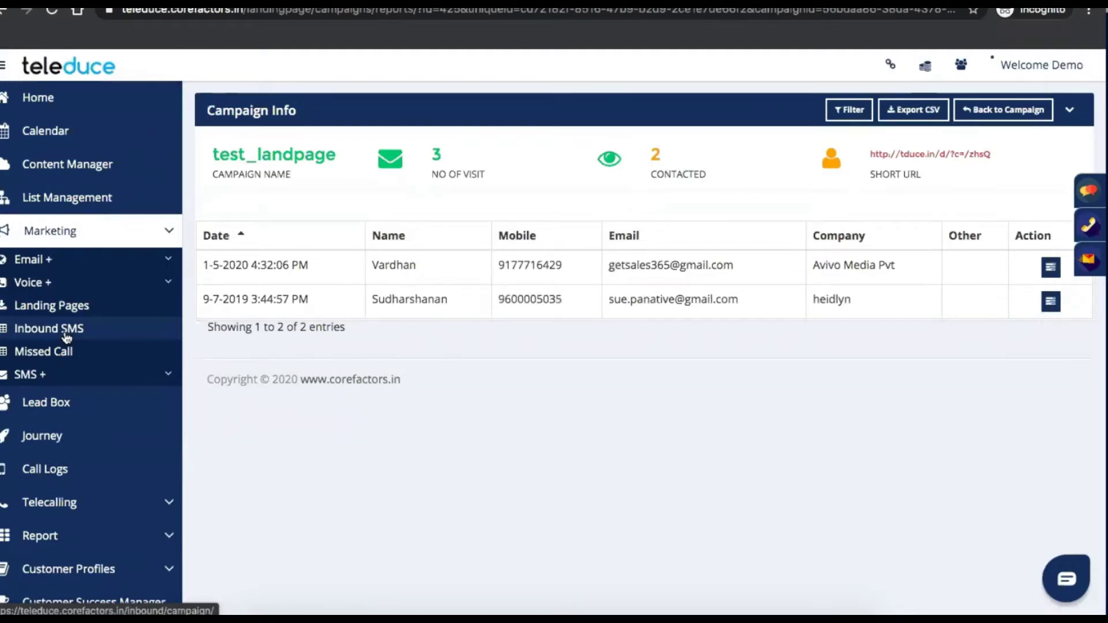
{"action": "left_click", "coordinate": [66, 334]}
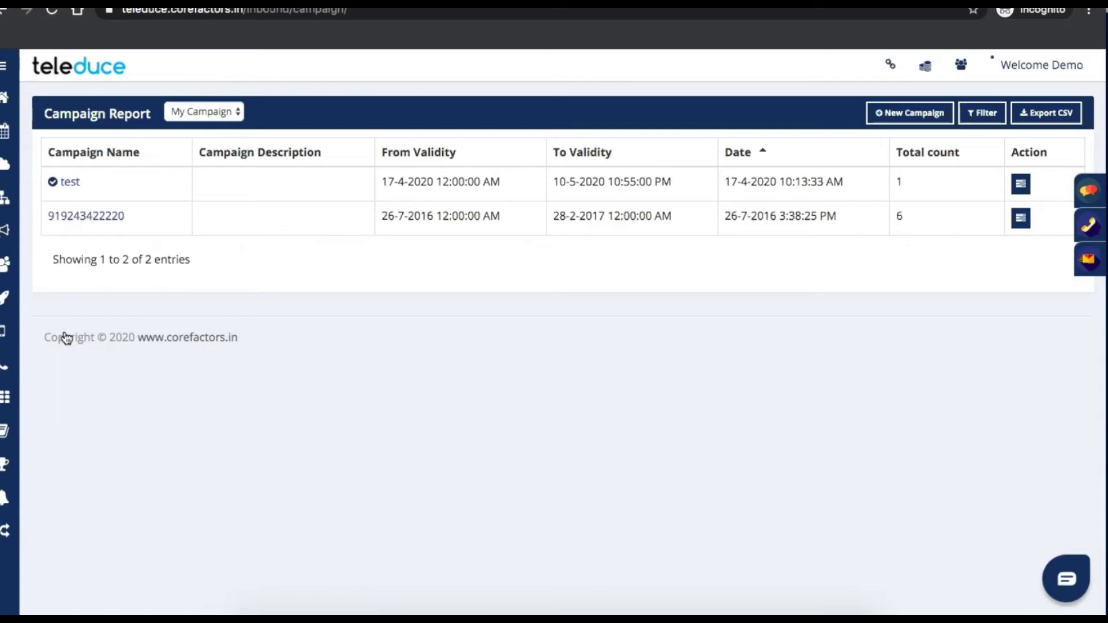
{"action": "left_click", "coordinate": [87, 218]}
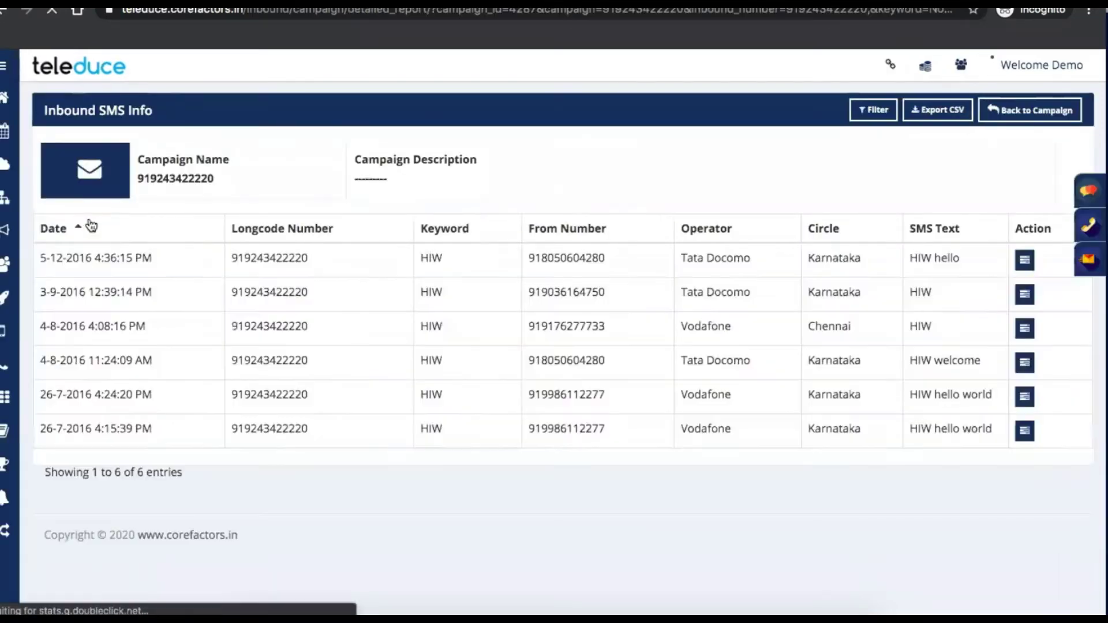
{"action": "triple_click", "coordinate": [940, 258]}
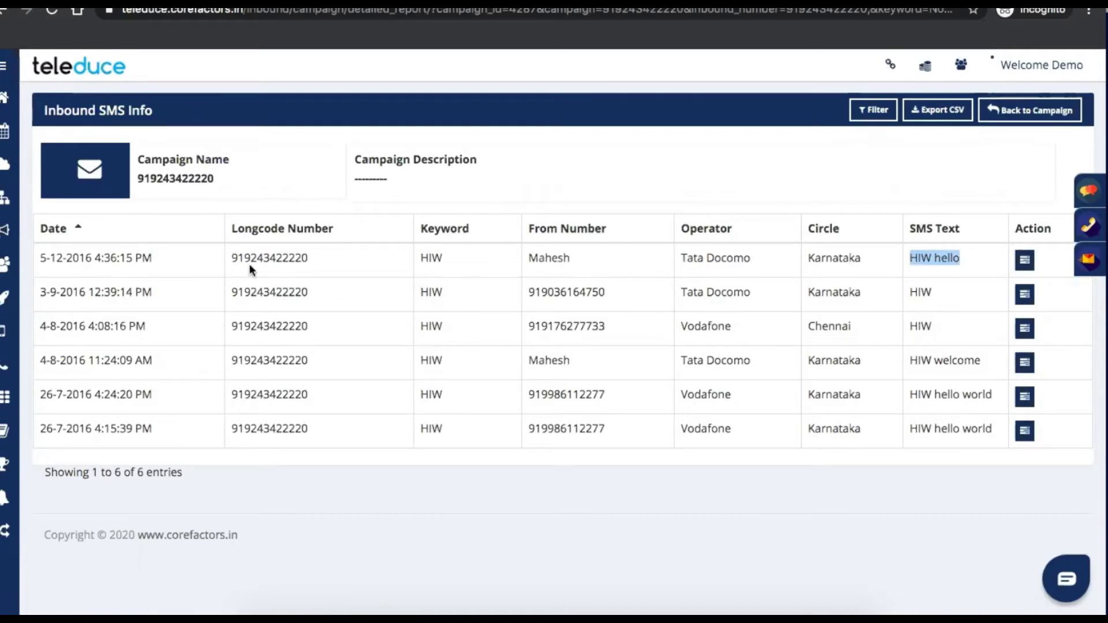
{"action": "left_click", "coordinate": [1026, 261]}
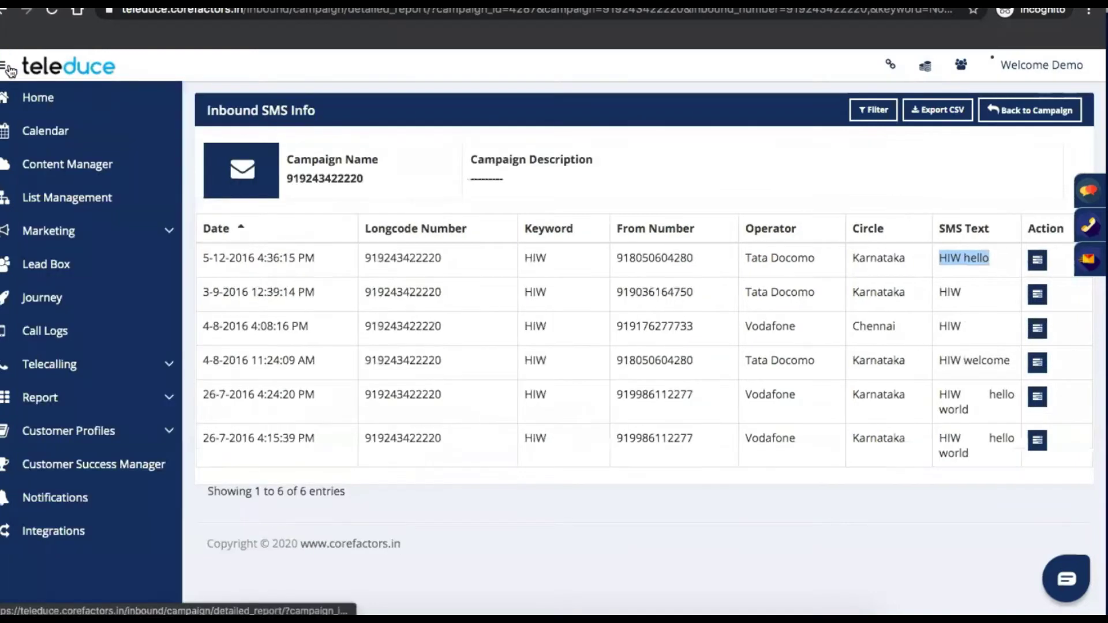
Open the missed call campaign dated 19-12-2018, allow location access and show the actions for its newest call.
{"action": "left_click", "coordinate": [92, 242]}
{"action": "left_click", "coordinate": [70, 351]}
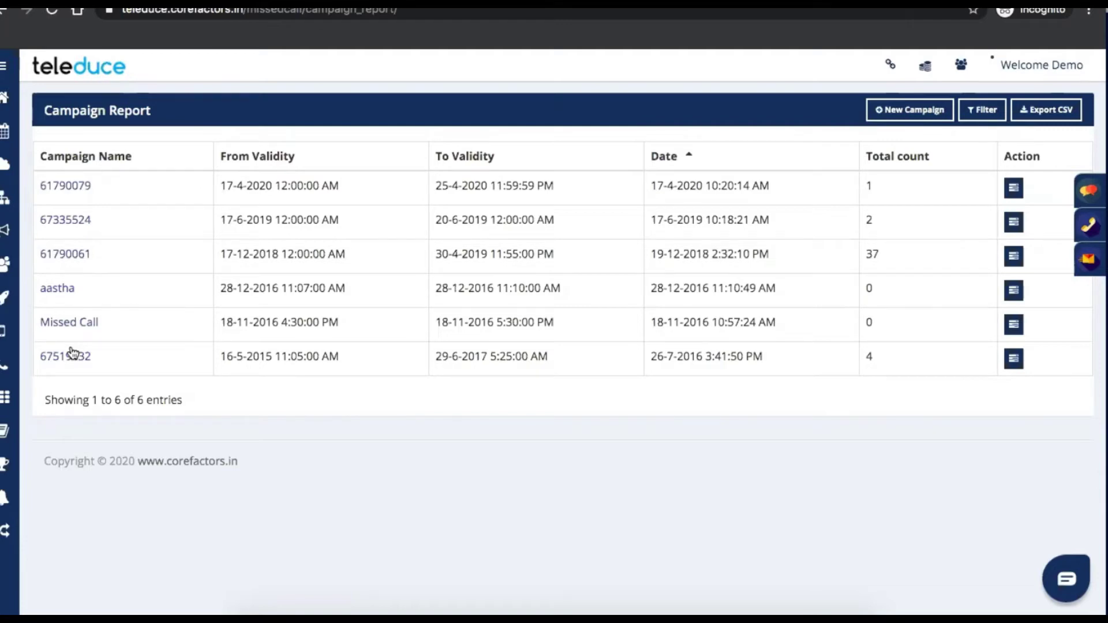
{"action": "left_click", "coordinate": [62, 258]}
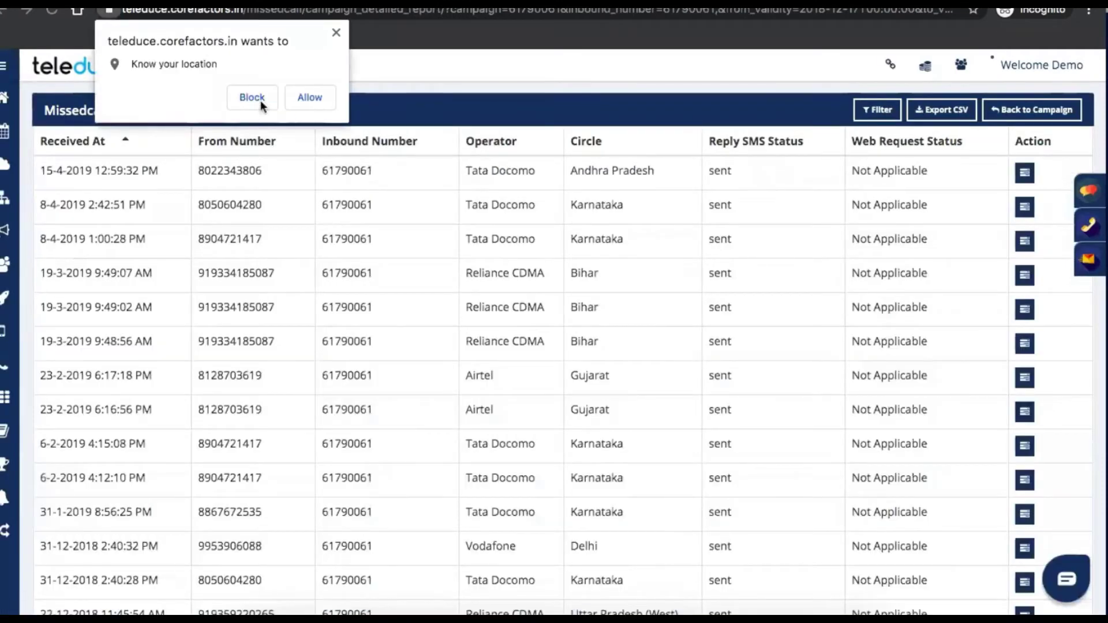
{"action": "left_click", "coordinate": [294, 98]}
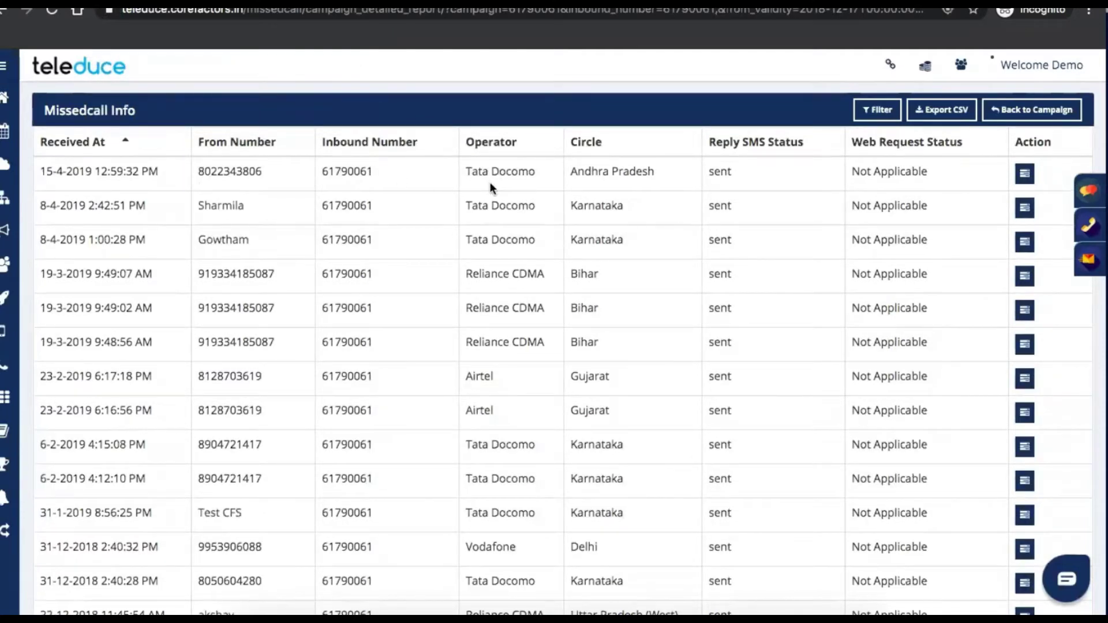
{"action": "left_click", "coordinate": [1025, 173]}
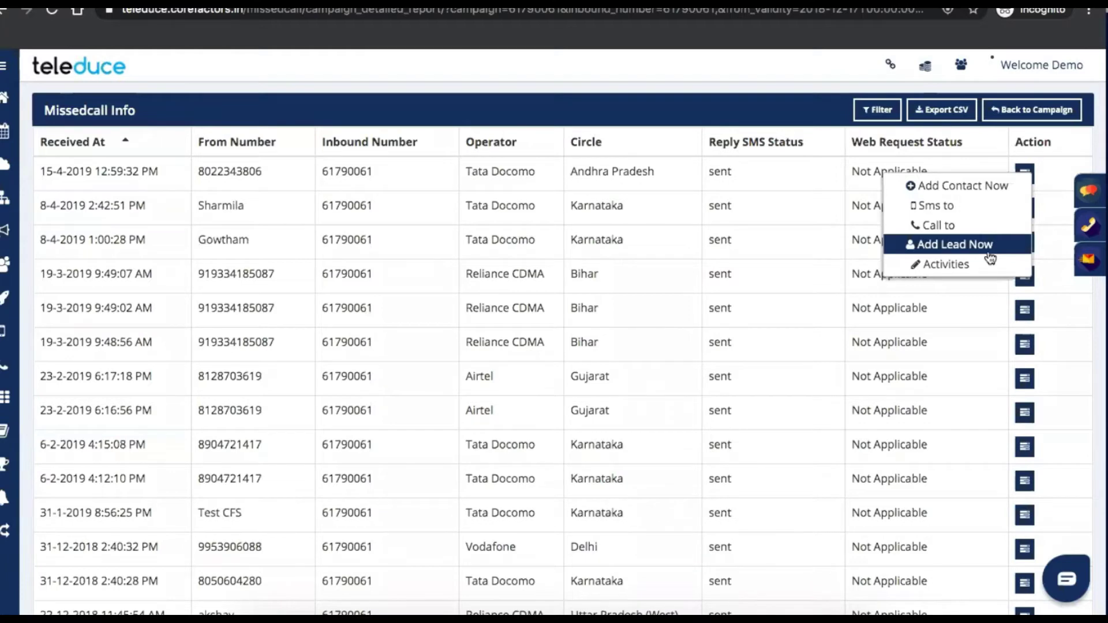
Open the Marketing Report and highlight the Leads Generated / Converted Leads figure for SMS+ campaigns.
{"action": "left_click", "coordinate": [3, 69]}
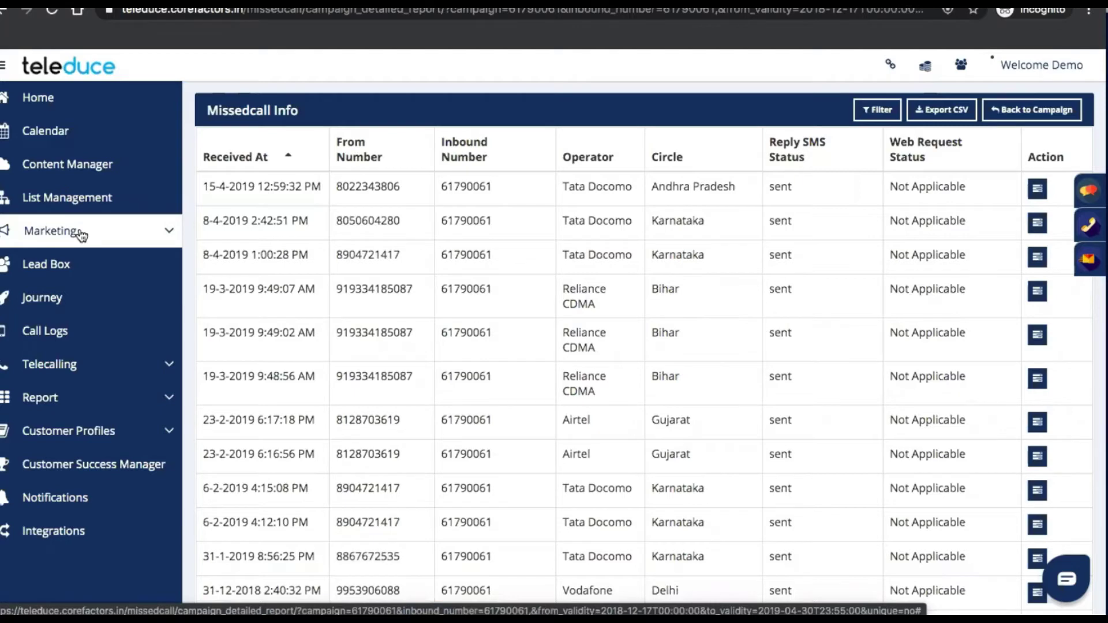
{"action": "left_click", "coordinate": [89, 395]}
{"action": "left_click", "coordinate": [75, 495]}
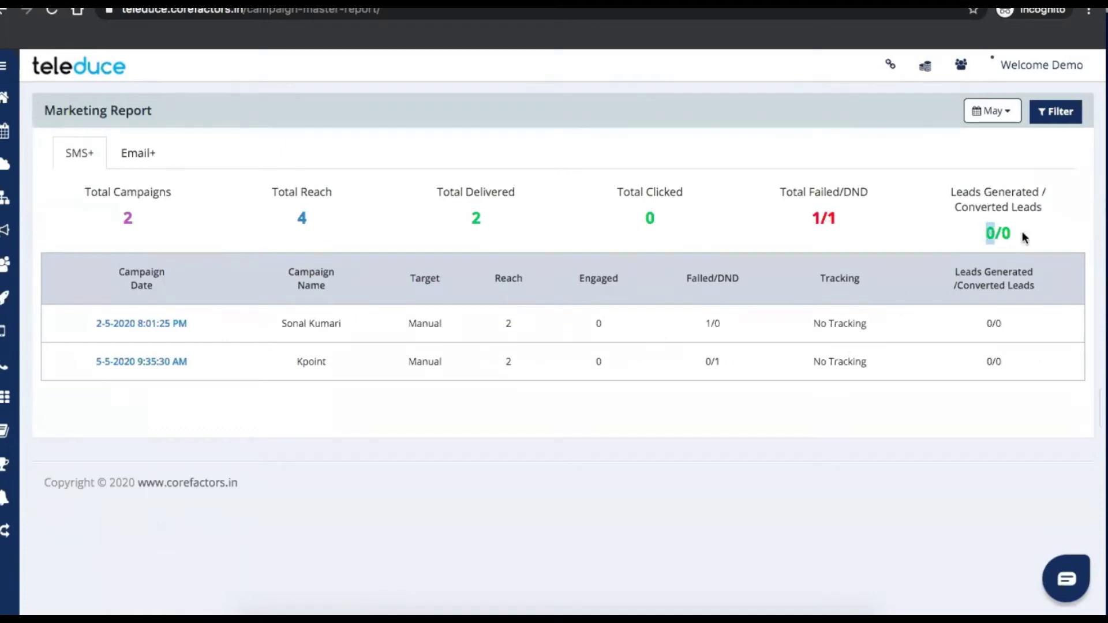
{"action": "left_click_drag", "start_coordinate": [1025, 239], "coordinate": [998, 234]}
{"action": "left_click", "coordinate": [936, 225]}
{"action": "left_click_drag", "start_coordinate": [935, 192], "coordinate": [1047, 219]}
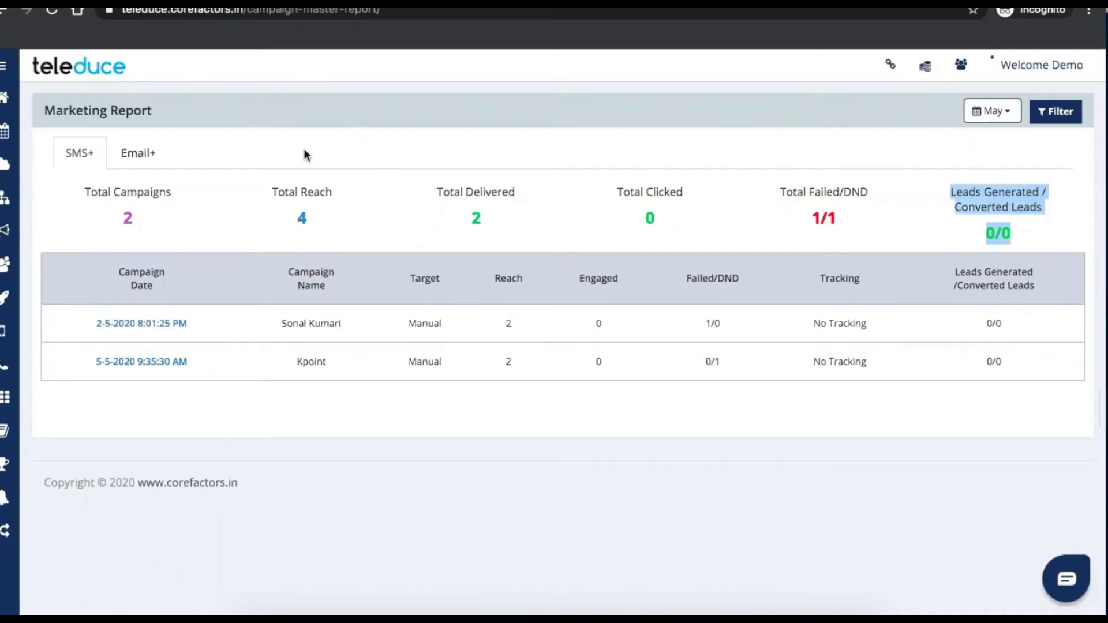
View the Email+ figures in the Marketing Report and return to the SMS+ figures.
{"action": "mouse_move", "coordinate": [13, 231]}
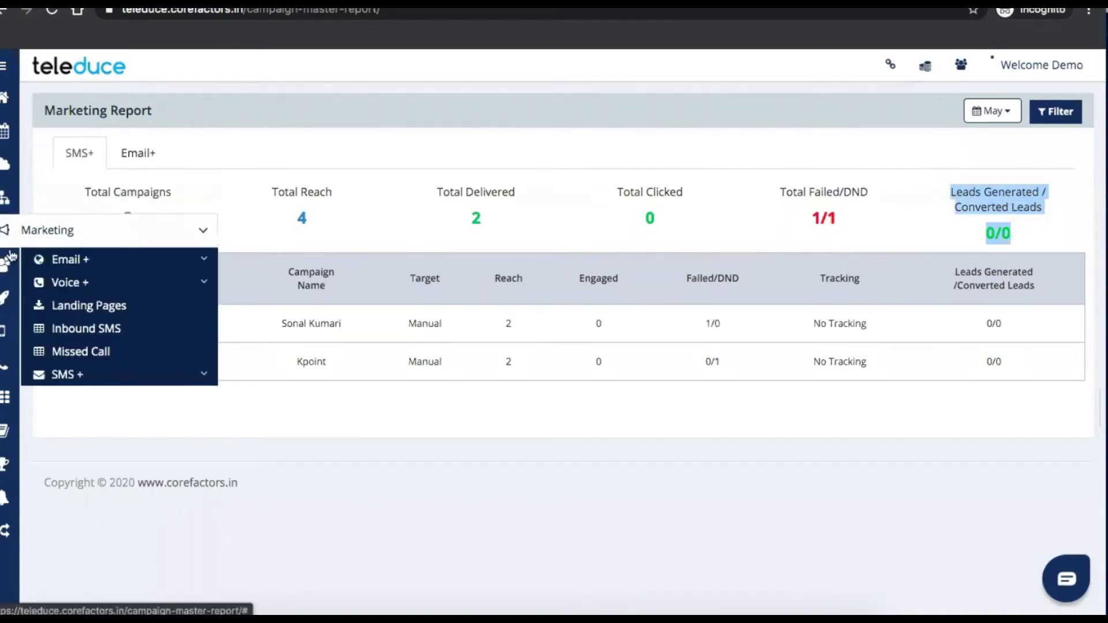
{"action": "mouse_move", "coordinate": [7, 263]}
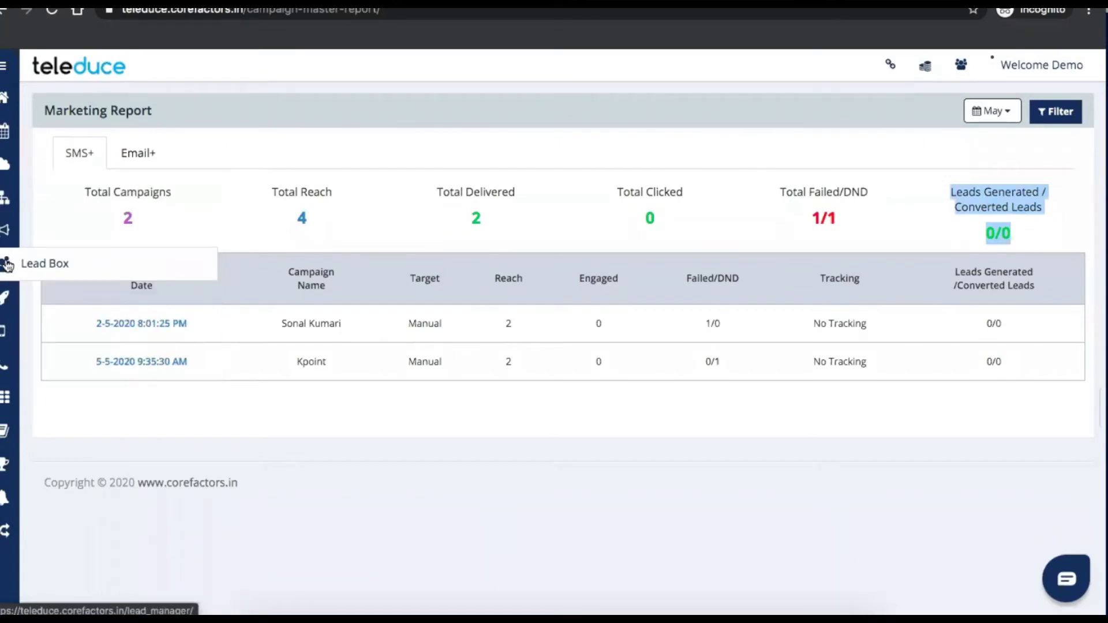
{"action": "left_click", "coordinate": [144, 157]}
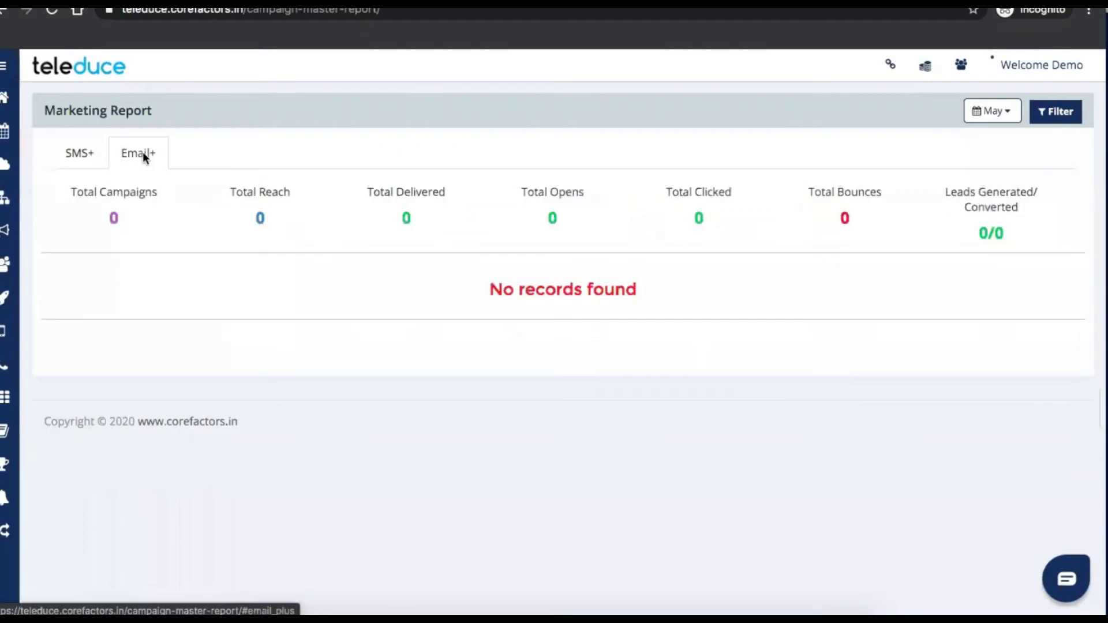
{"action": "left_click", "coordinate": [91, 159]}
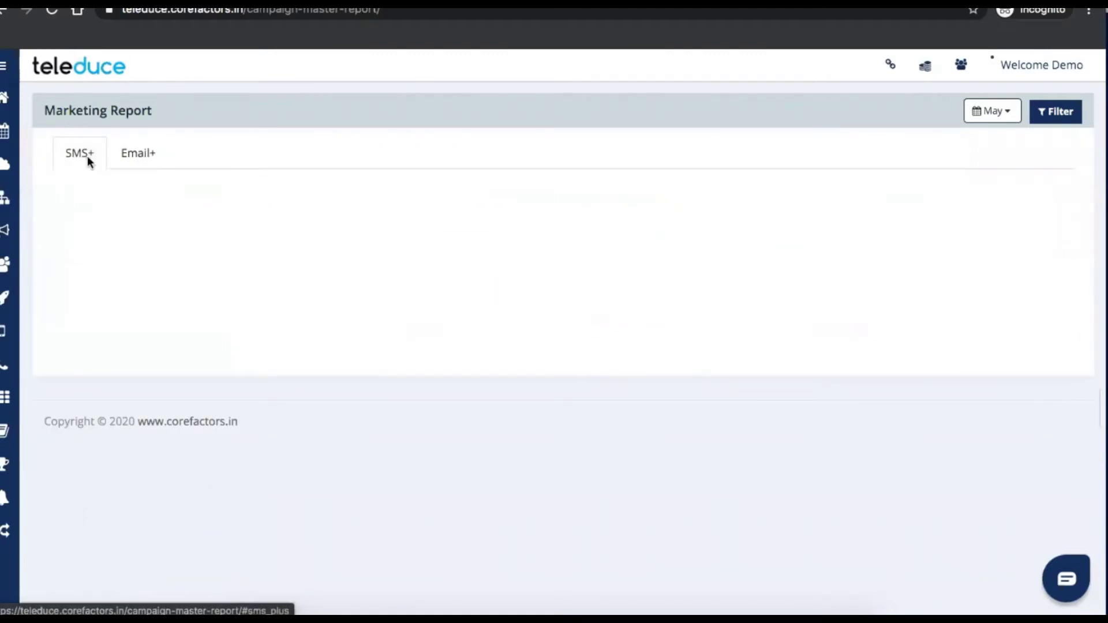
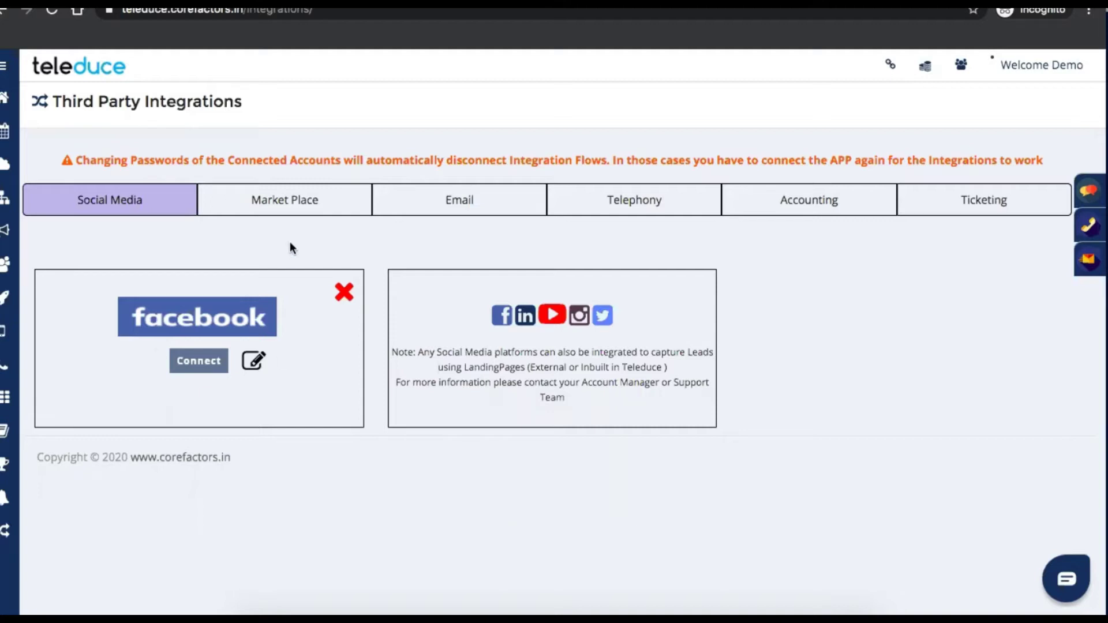
View the Market Place integrations and the available email integration options under Third Party Integrations.
{"action": "left_click", "coordinate": [289, 204]}
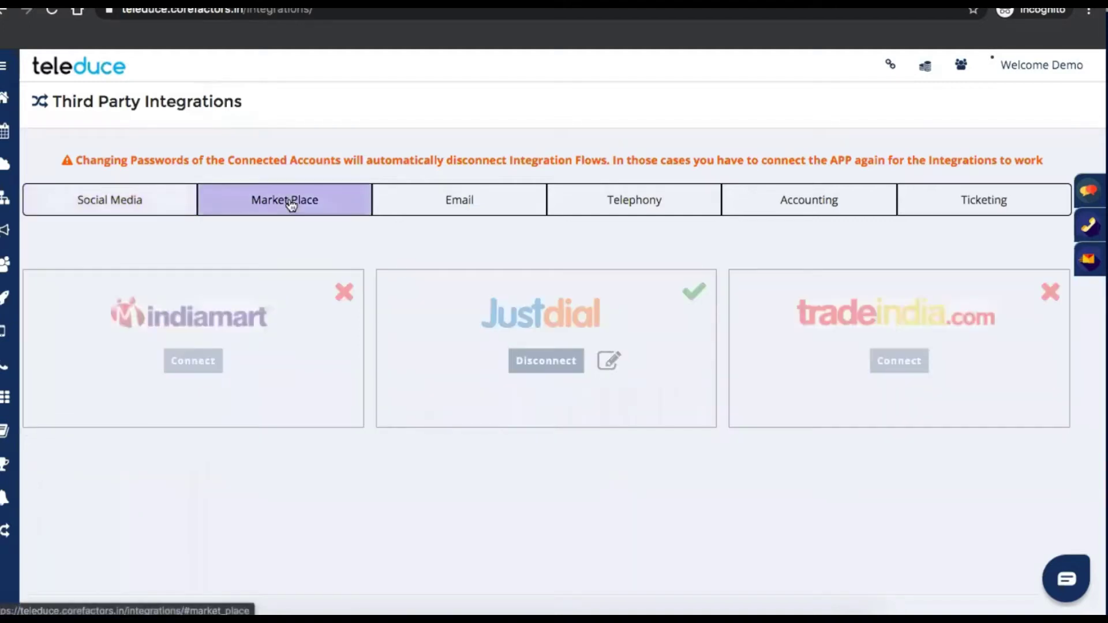
{"action": "left_click", "coordinate": [421, 213]}
{"action": "left_click", "coordinate": [485, 310]}
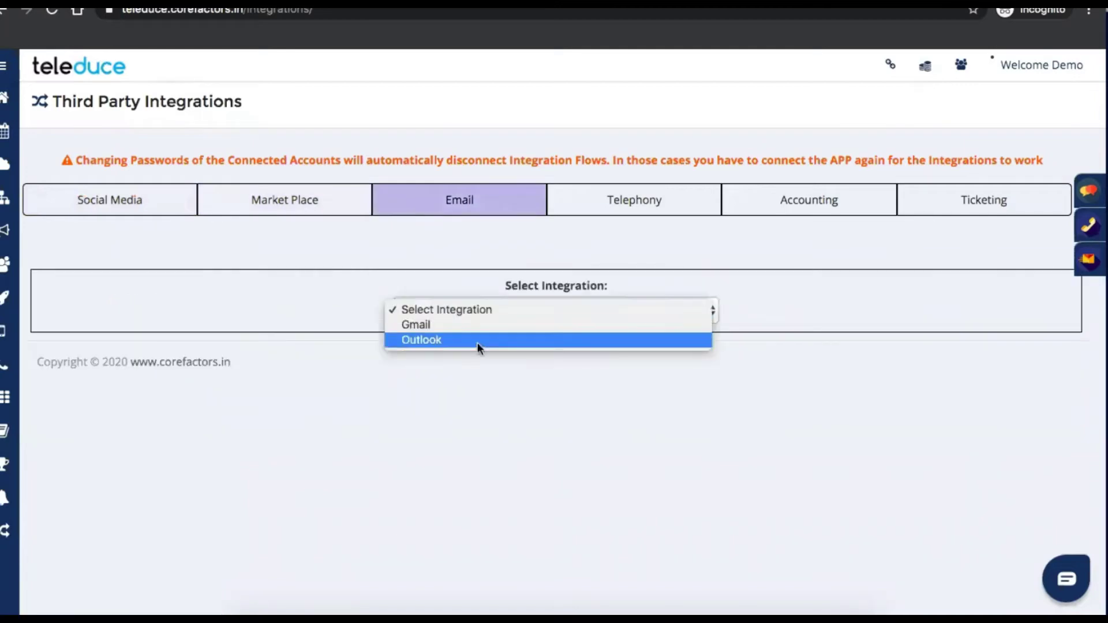
{"action": "left_click", "coordinate": [490, 309]}
Check the telephony integration options, then view the Accounting and Ticketing integrations.
{"action": "left_click", "coordinate": [651, 200]}
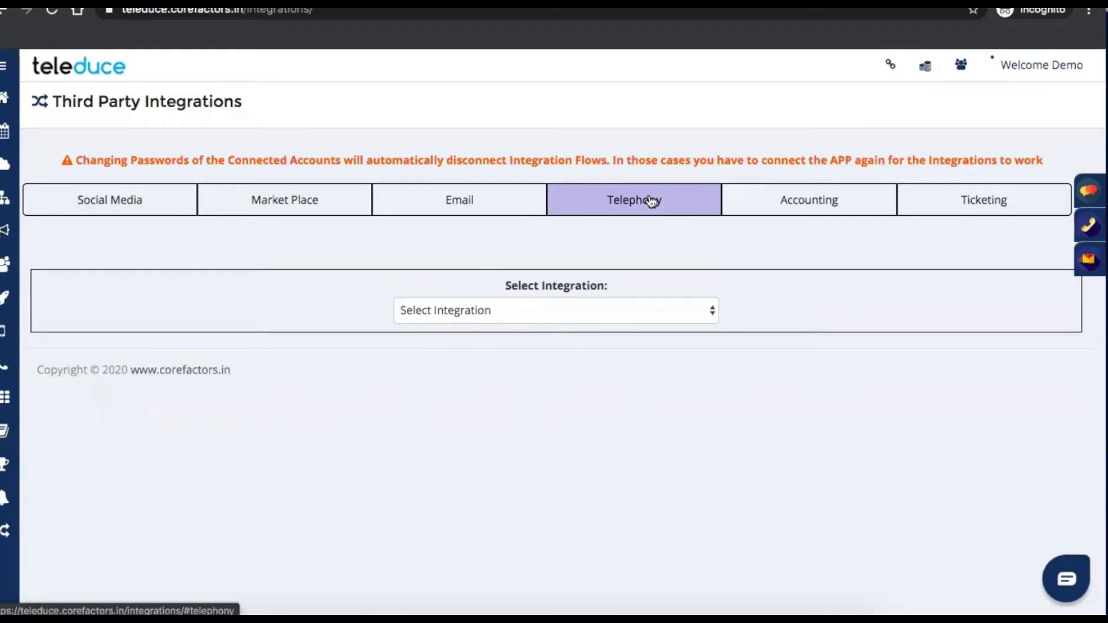
{"action": "left_click", "coordinate": [558, 310]}
{"action": "left_click", "coordinate": [543, 304]}
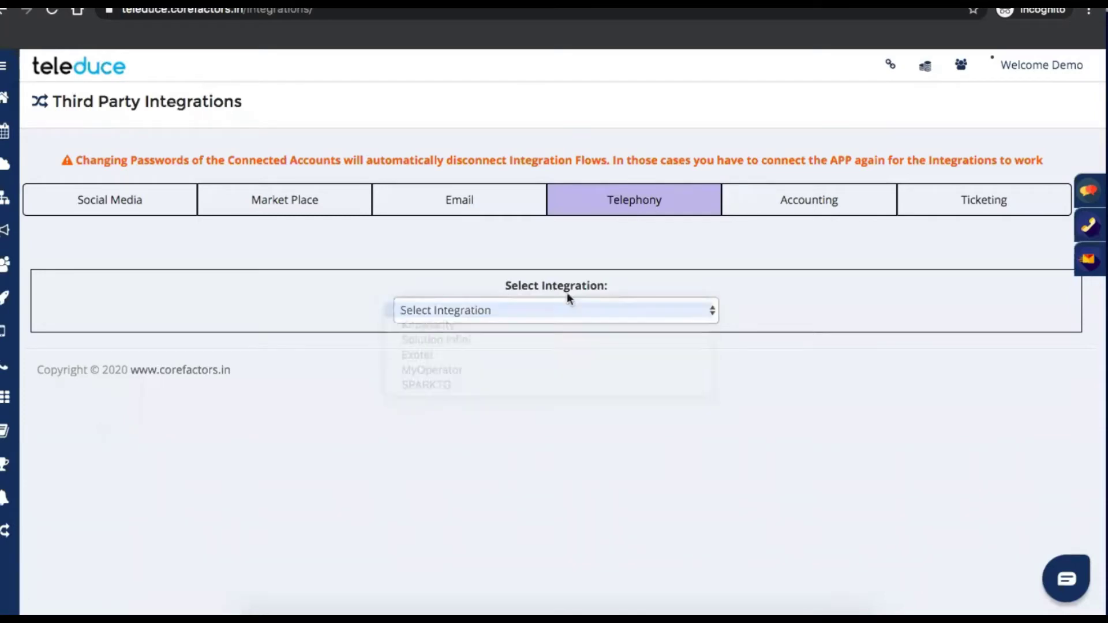
{"action": "left_click", "coordinate": [784, 203]}
{"action": "left_click", "coordinate": [925, 202]}
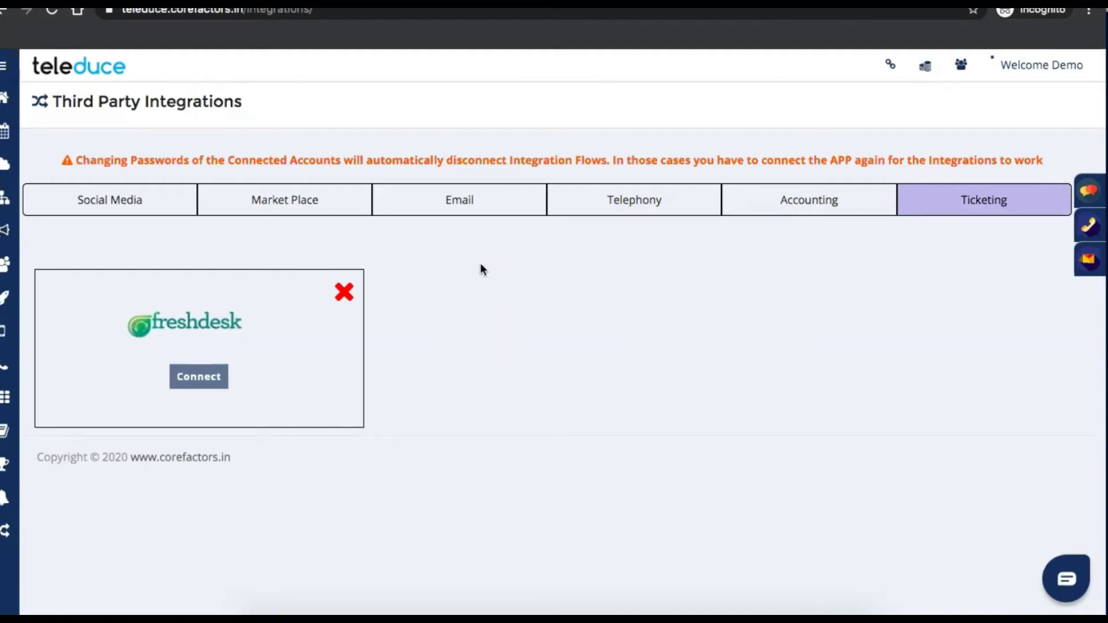
Open the Unassigned Leads list in the lead manager and look through its leads and their sources.
{"action": "left_click", "coordinate": [249, 201]}
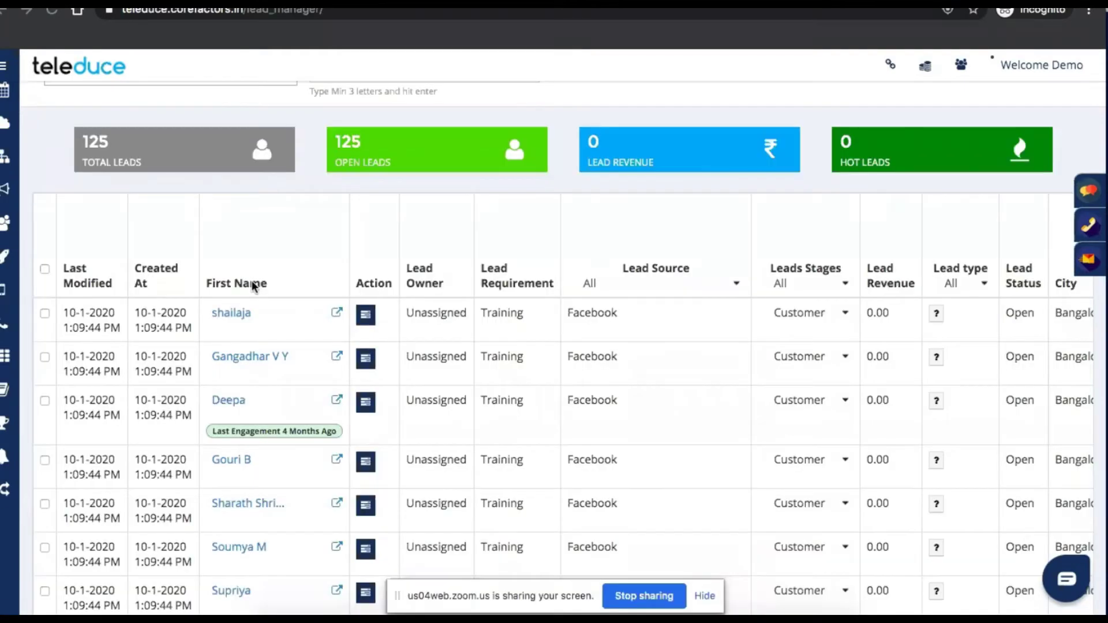
{"action": "scroll", "coordinate": [251, 281], "scroll_direction": "up", "scroll_amount": 1}
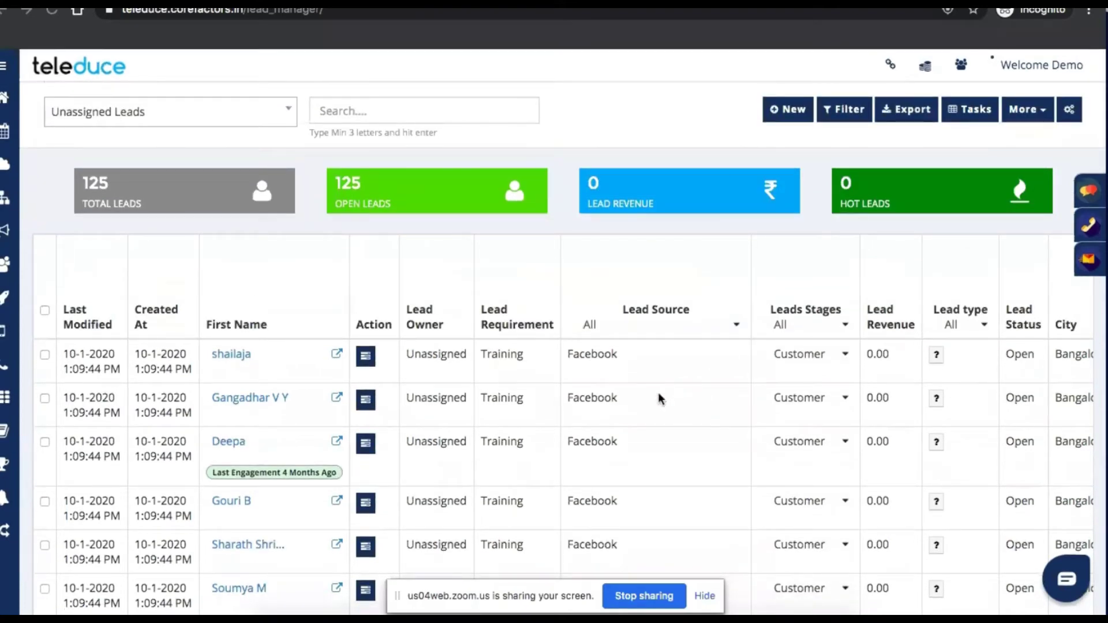
{"action": "scroll", "coordinate": [661, 398], "scroll_direction": "down", "scroll_amount": 3}
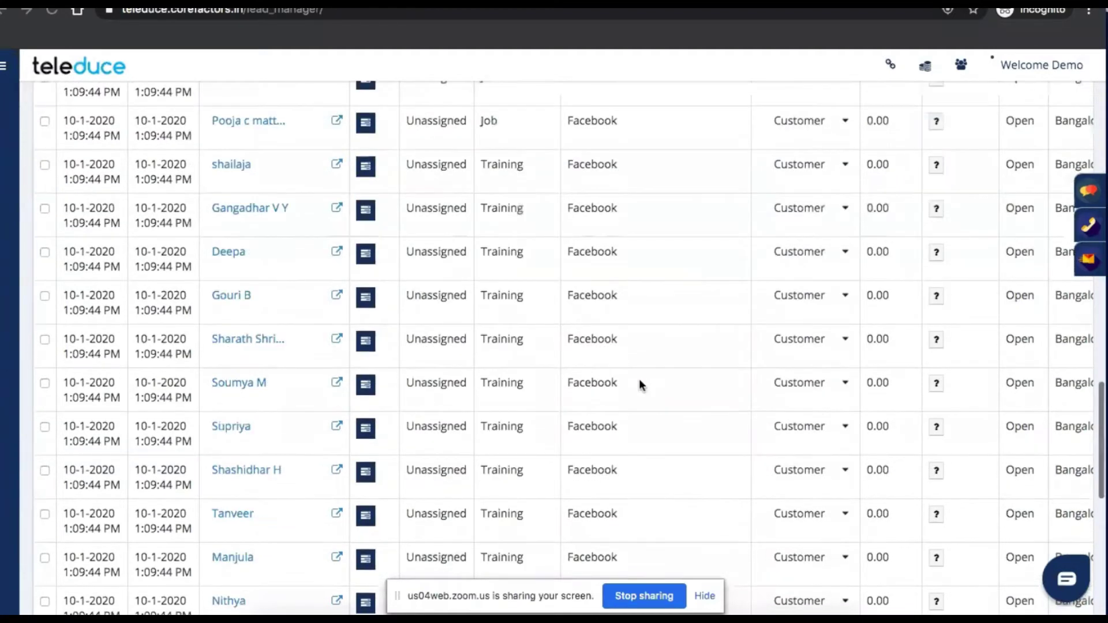
{"action": "scroll", "coordinate": [638, 379], "scroll_direction": "down", "scroll_amount": 10}
{"action": "scroll", "coordinate": [639, 379], "scroll_direction": "up", "scroll_amount": 15}
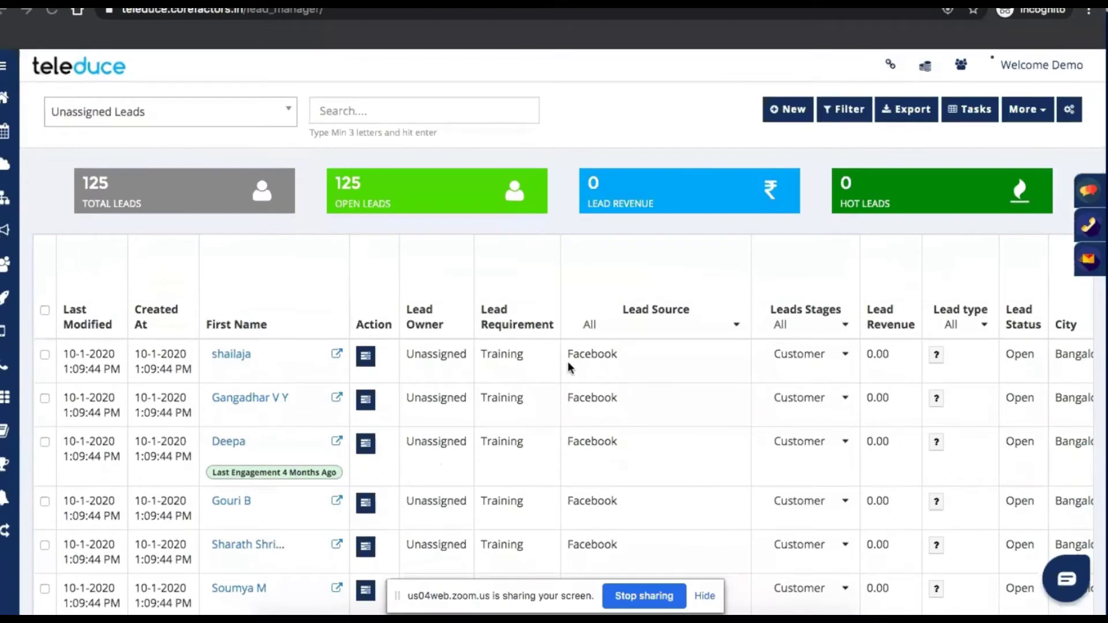
Open the Assign Lead form for the first unassigned lead, check the lead owner options and close it without assigning.
{"action": "left_click", "coordinate": [366, 356]}
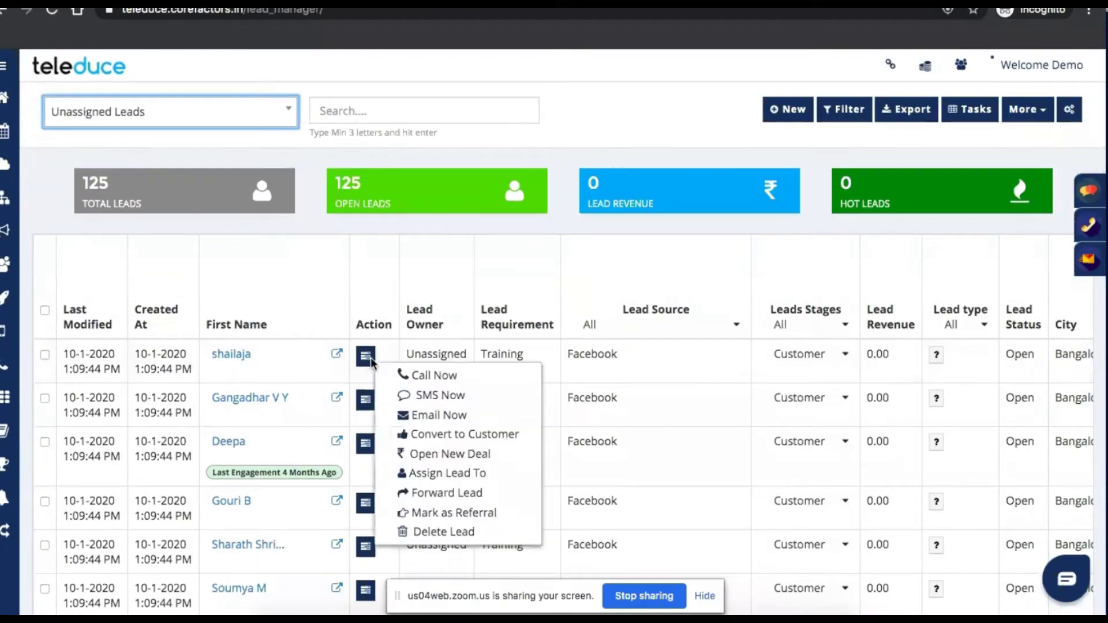
{"action": "left_click", "coordinate": [451, 473]}
{"action": "left_click", "coordinate": [440, 185]}
{"action": "left_click", "coordinate": [272, 275]}
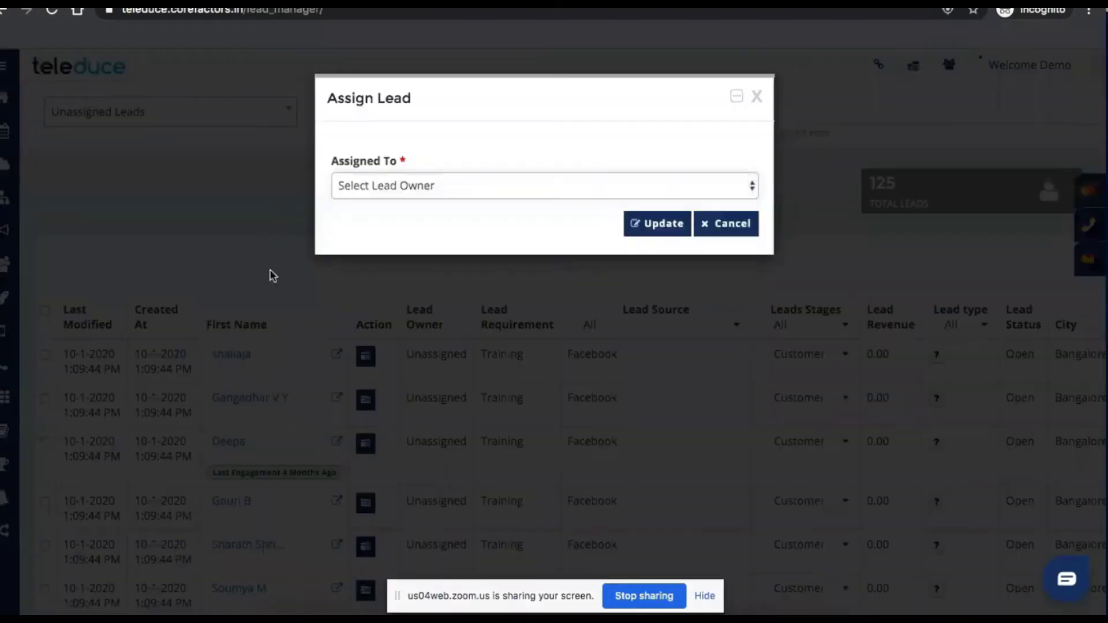
{"action": "left_click", "coordinate": [755, 96]}
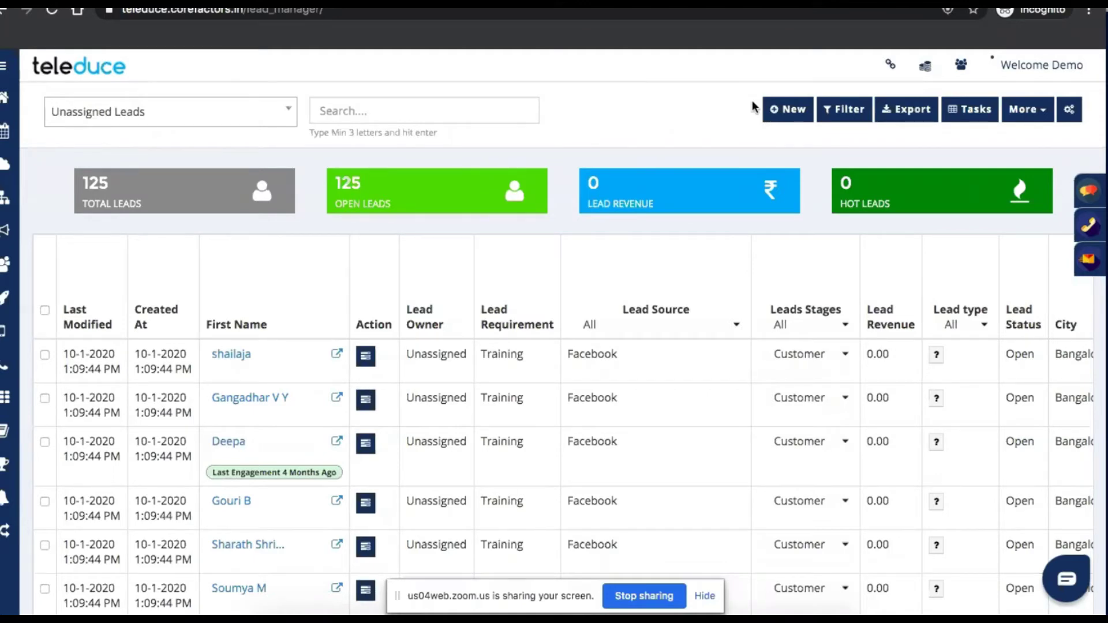
Open the lead configuration's Lead Notification settings, view the form for adding a notification and close it unsaved.
{"action": "left_click", "coordinate": [1071, 114]}
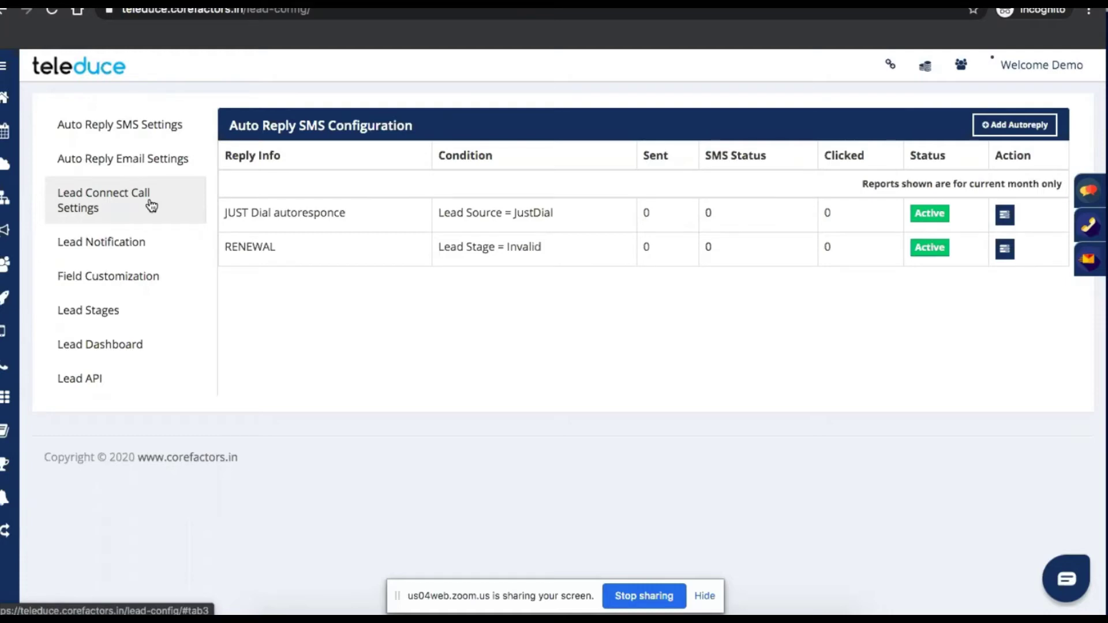
{"action": "left_click", "coordinate": [133, 248]}
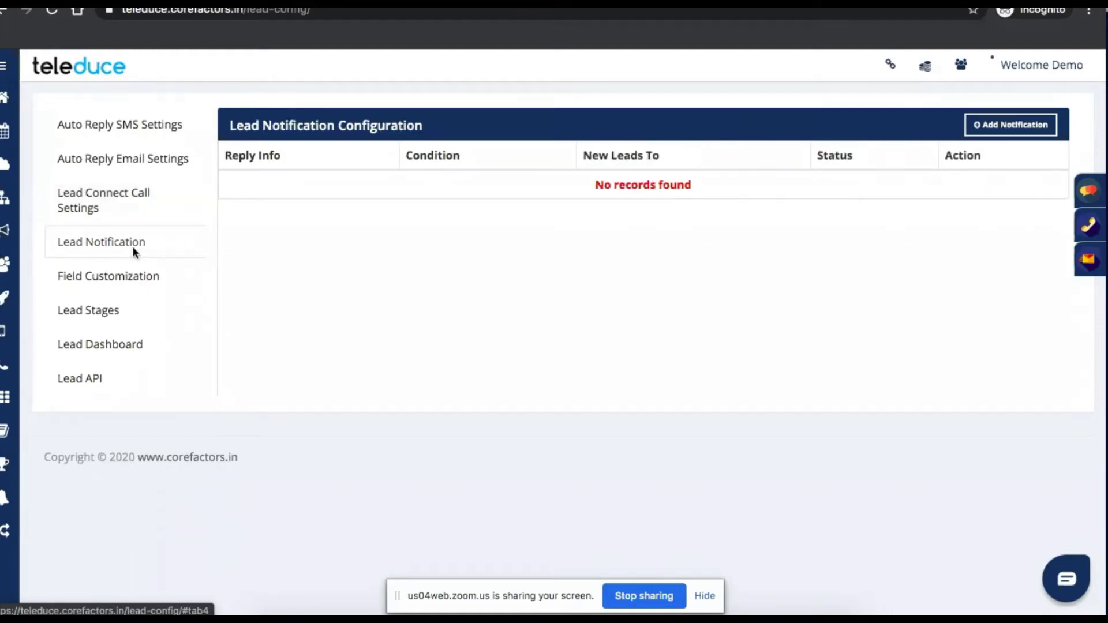
{"action": "left_click", "coordinate": [1024, 127]}
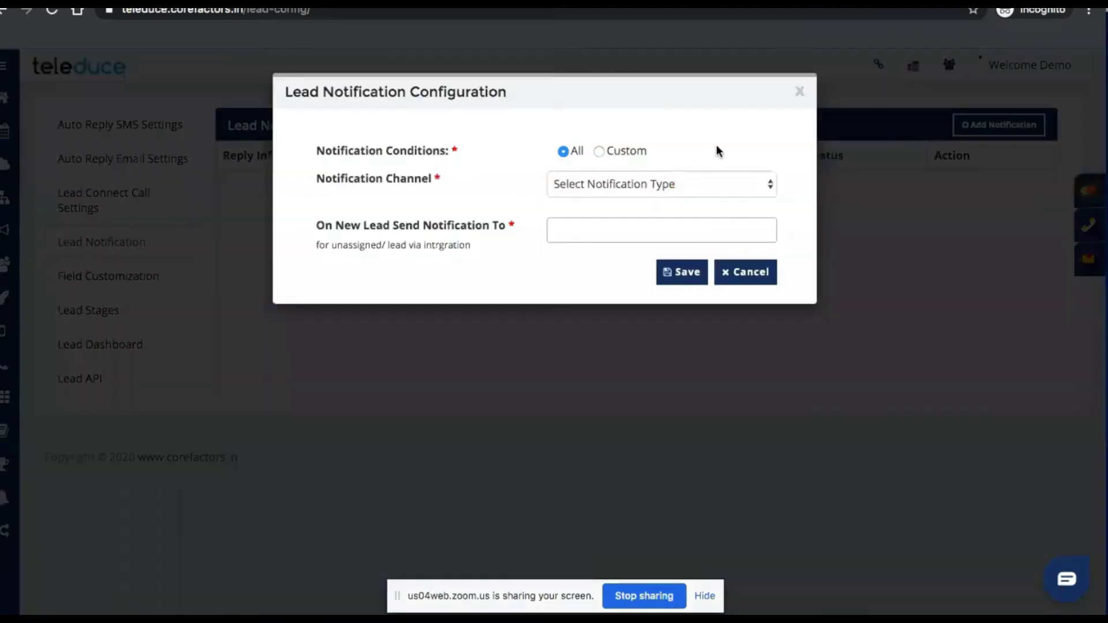
{"action": "left_click", "coordinate": [799, 91]}
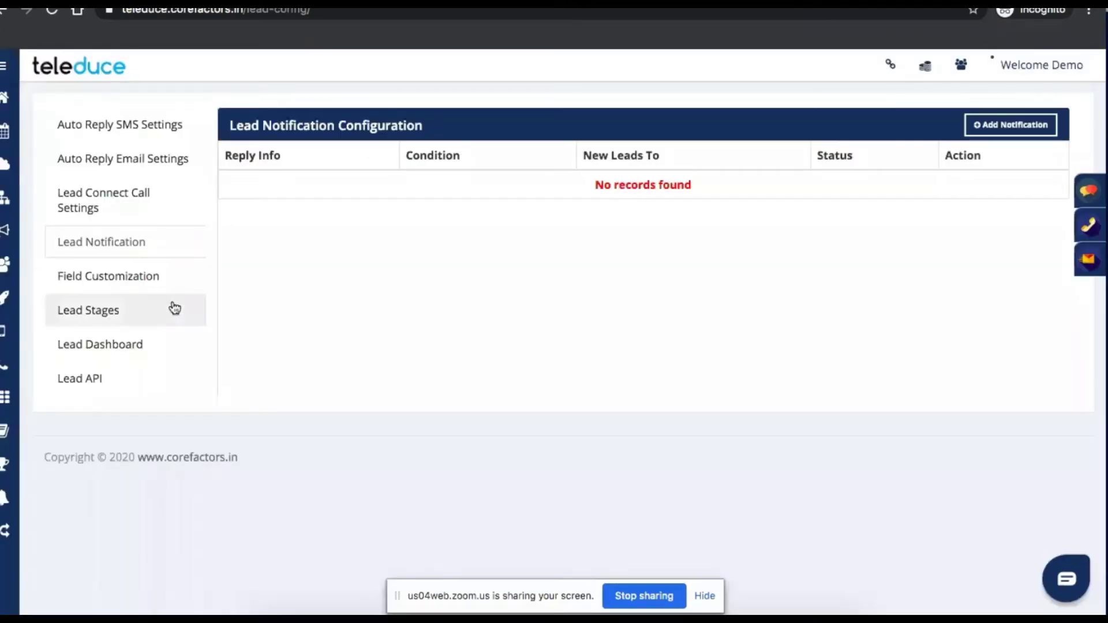
Review the Field Customization, Lead Stages, Lead Dashboard and Lead API settings in the lead configuration.
{"action": "left_click", "coordinate": [154, 279]}
{"action": "left_click", "coordinate": [120, 312]}
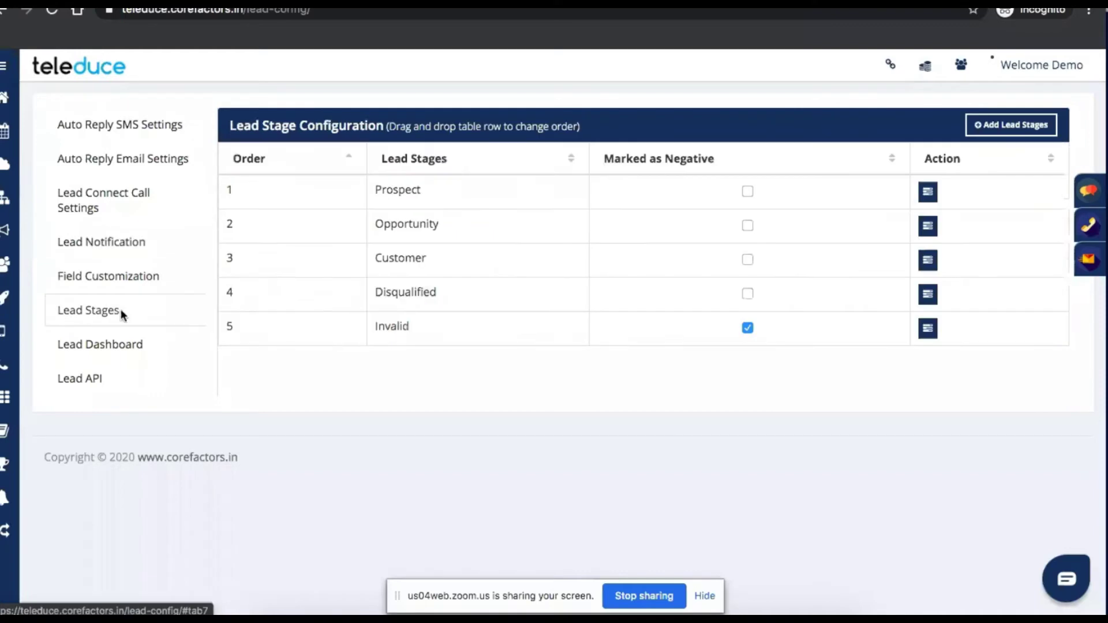
{"action": "left_click", "coordinate": [108, 344]}
{"action": "left_click", "coordinate": [88, 376]}
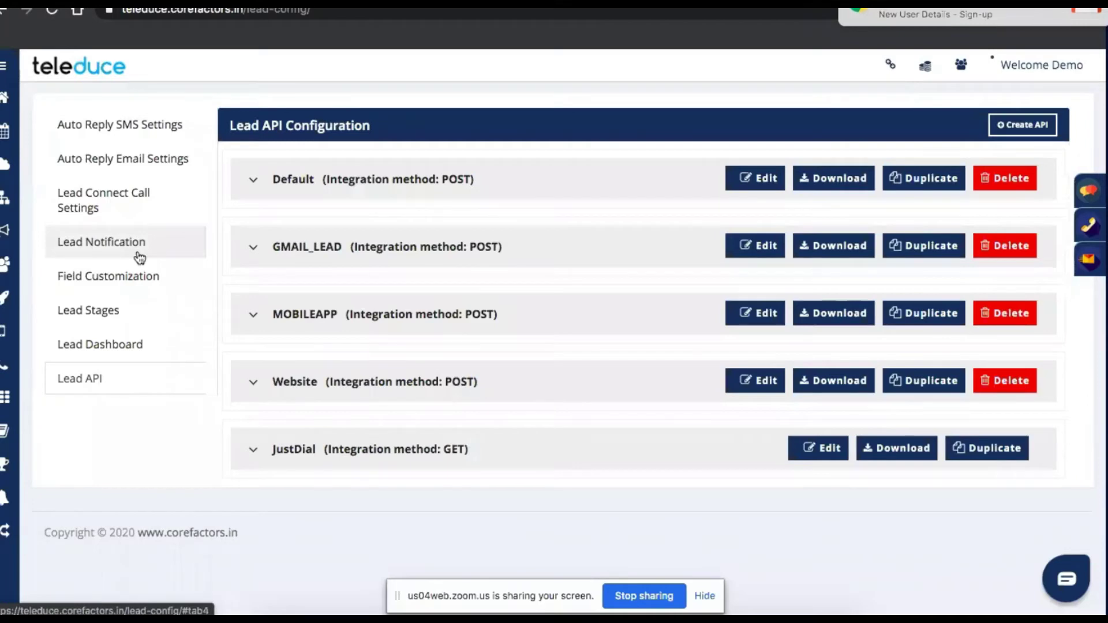
Return to the My Leads list and open the details of the GMAIL lead last modified on 28-5-2019.
{"action": "left_click", "coordinate": [23, 263]}
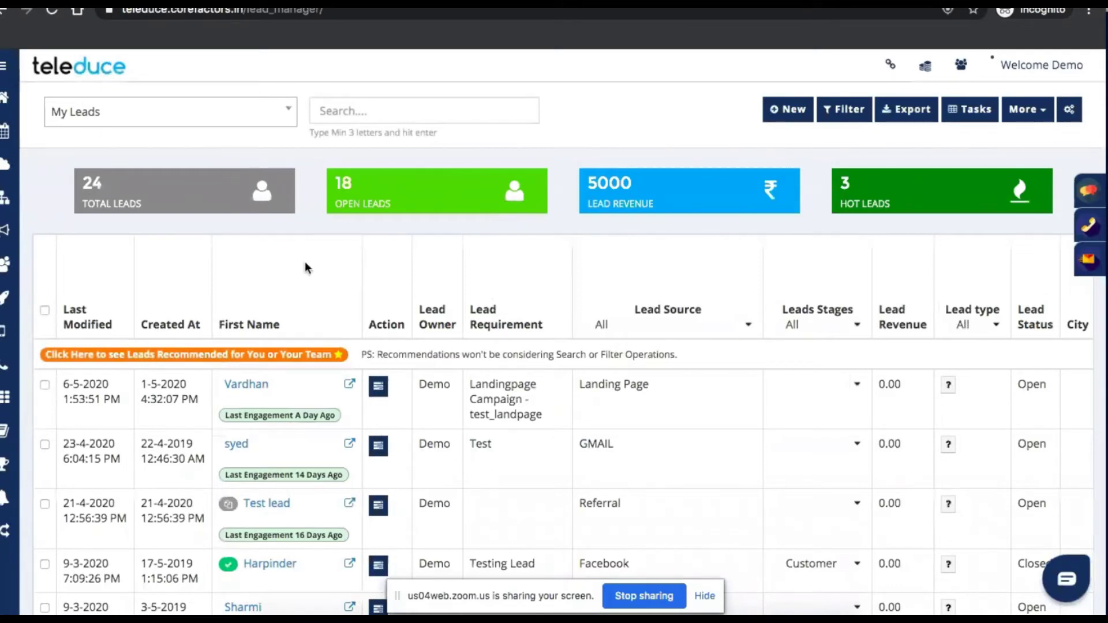
{"action": "scroll", "coordinate": [305, 261], "scroll_direction": "down", "scroll_amount": 10}
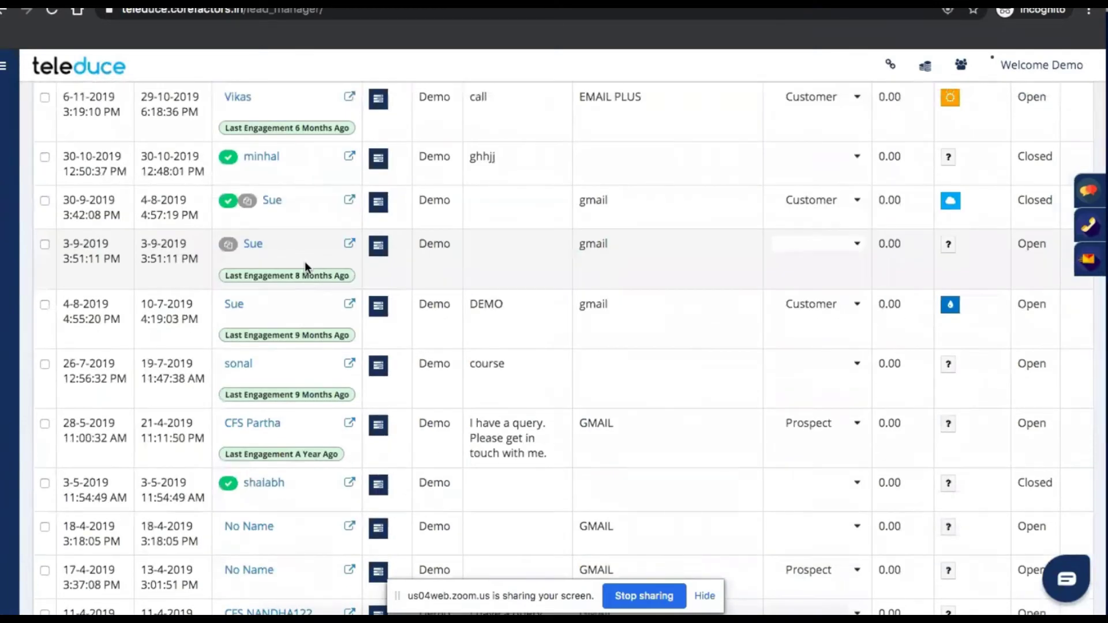
{"action": "left_click", "coordinate": [249, 422]}
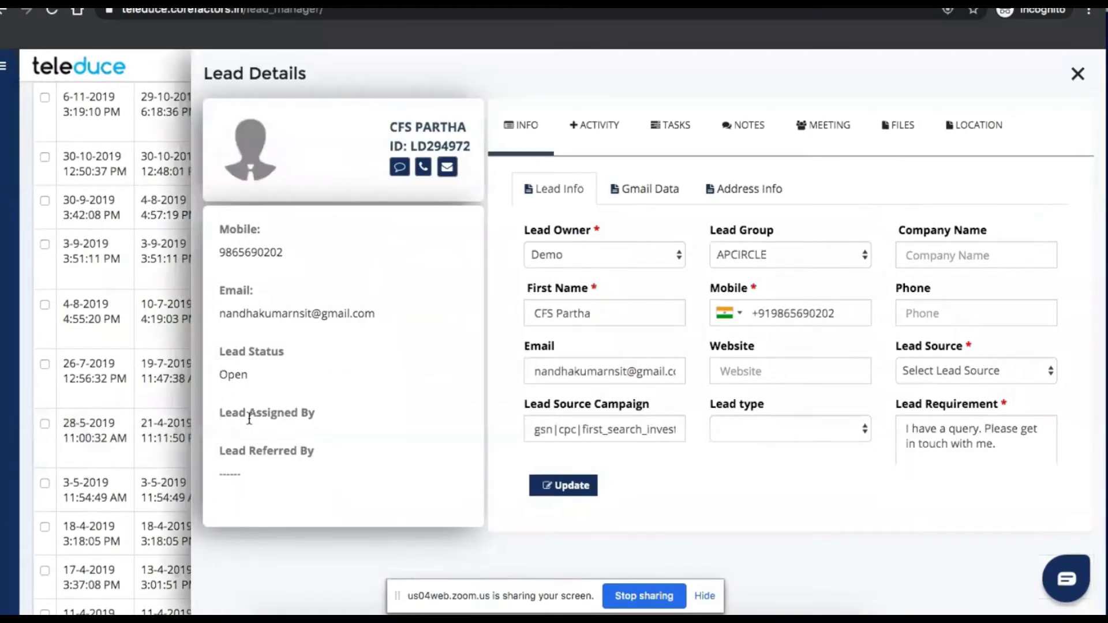
Preview the SMS, call and email forms from the lead's details, closing each one without sending or calling.
{"action": "left_click", "coordinate": [399, 166]}
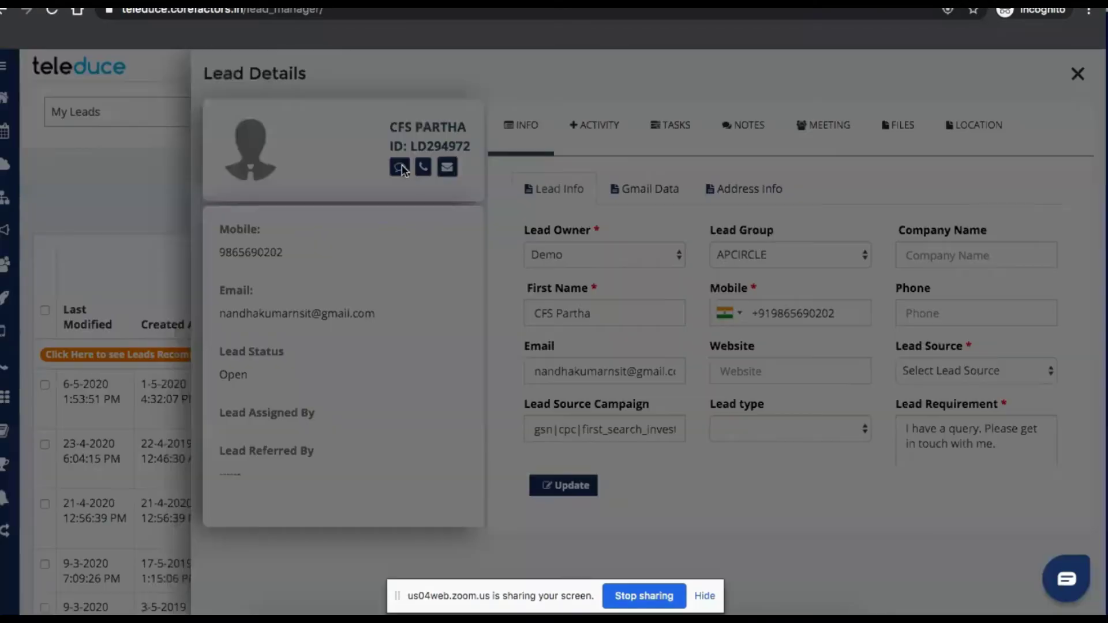
{"action": "left_click", "coordinate": [758, 89]}
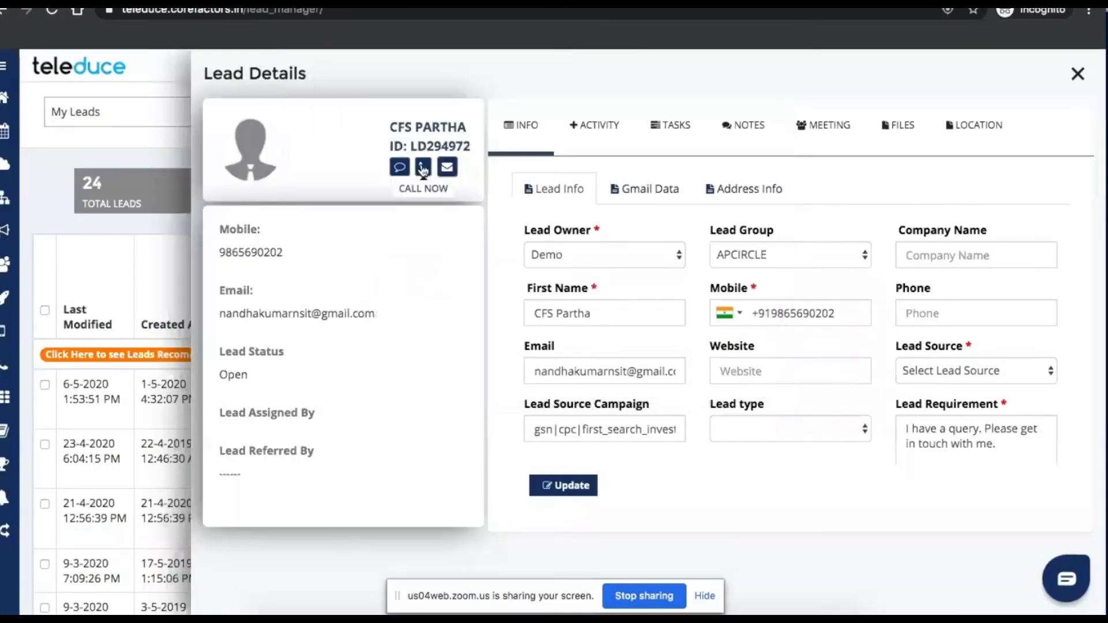
{"action": "left_click", "coordinate": [421, 162]}
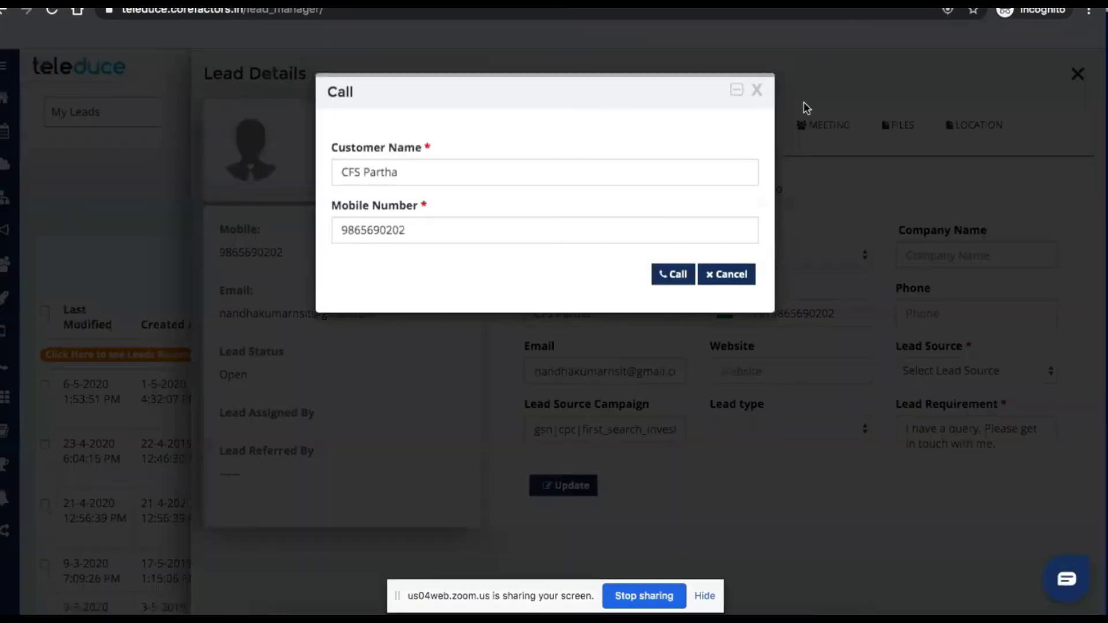
{"action": "left_click", "coordinate": [757, 89]}
{"action": "left_click", "coordinate": [449, 168]}
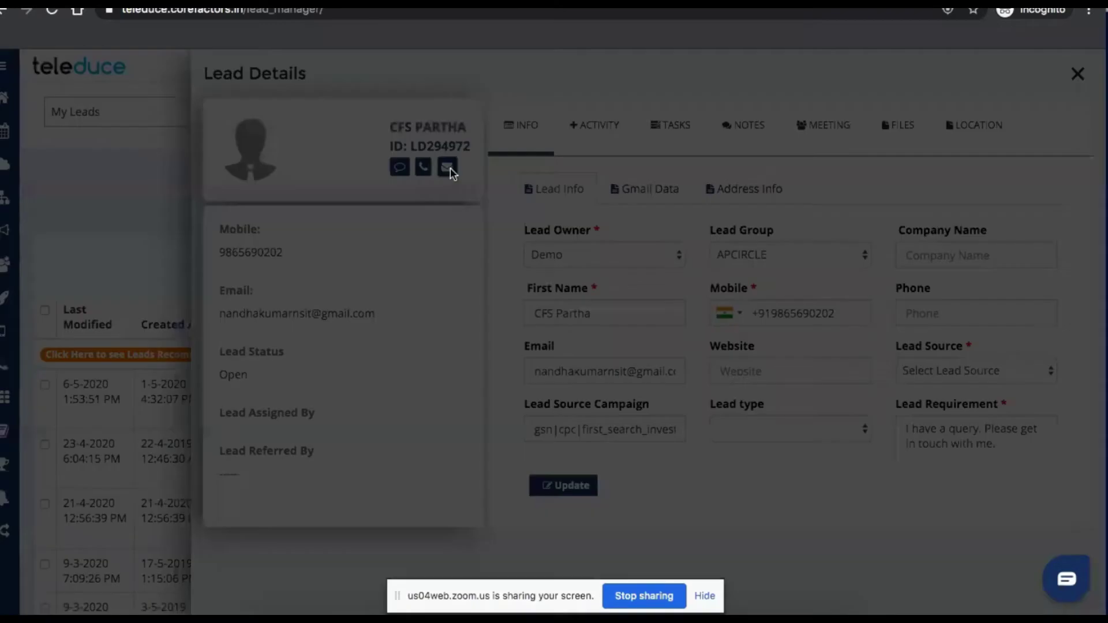
{"action": "left_click", "coordinate": [918, 91]}
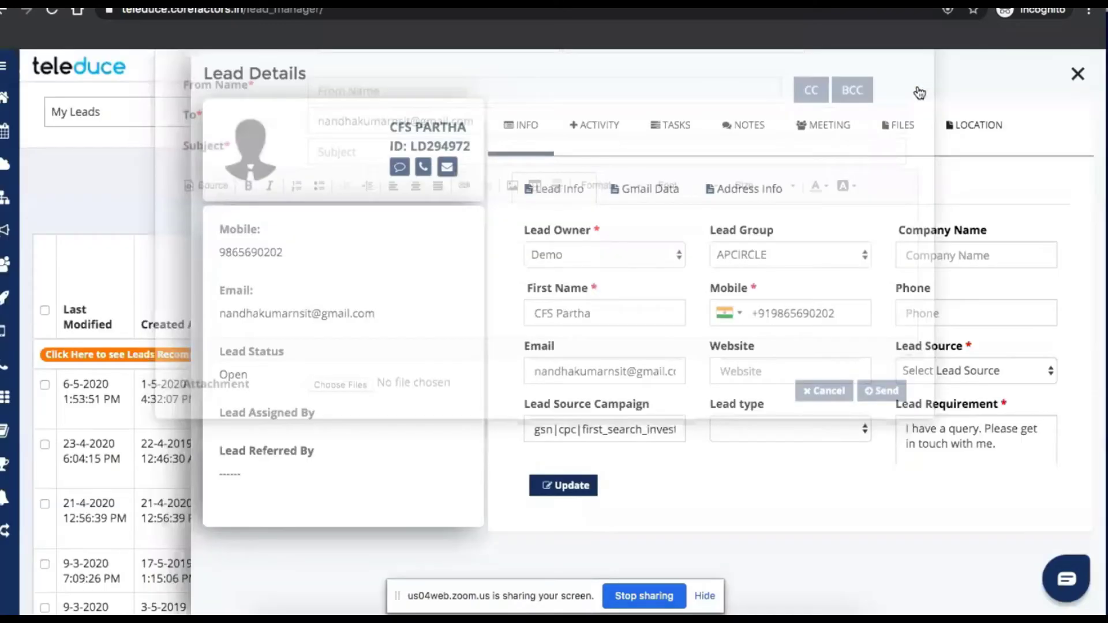
Review the lead's activity, tasks, notes, meeting, files and location sections, then close the lead details.
{"action": "left_click", "coordinate": [595, 138]}
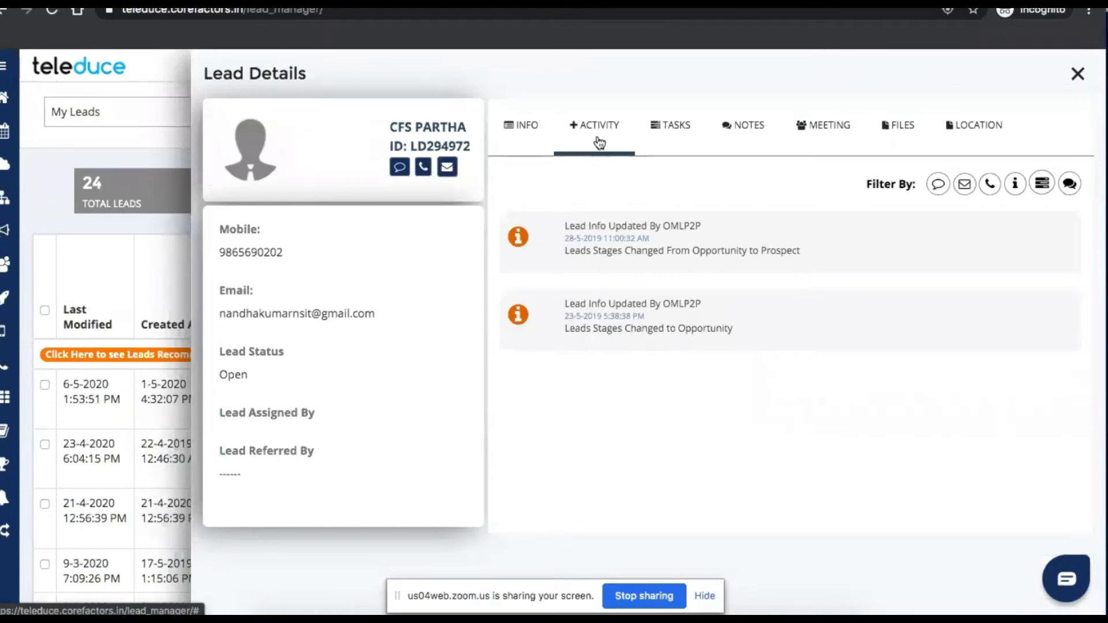
{"action": "left_click", "coordinate": [660, 143]}
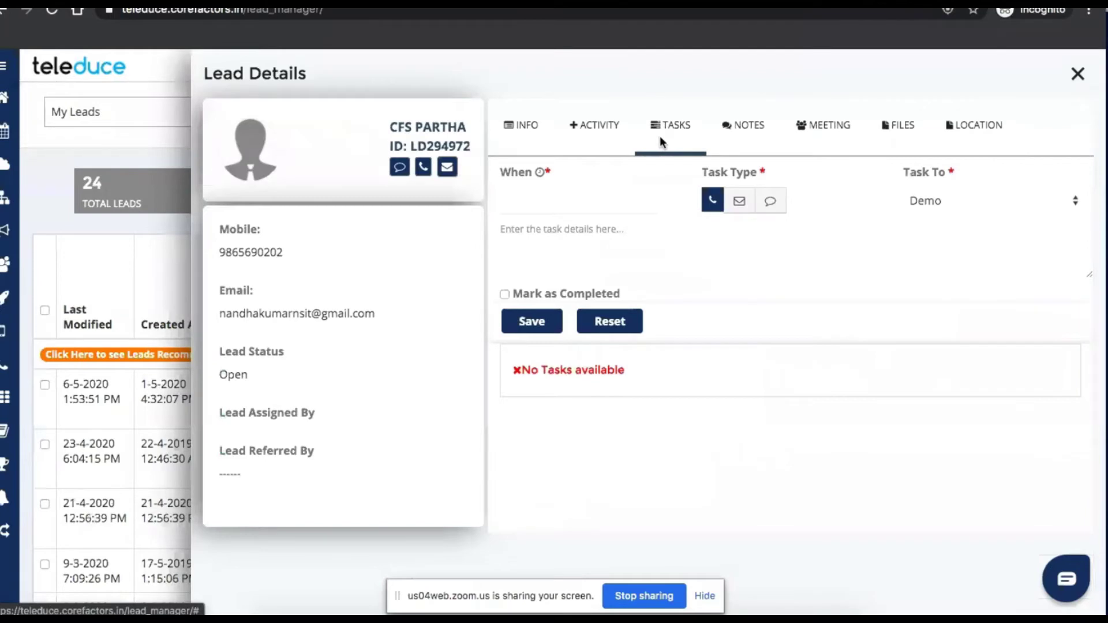
{"action": "left_click", "coordinate": [734, 135]}
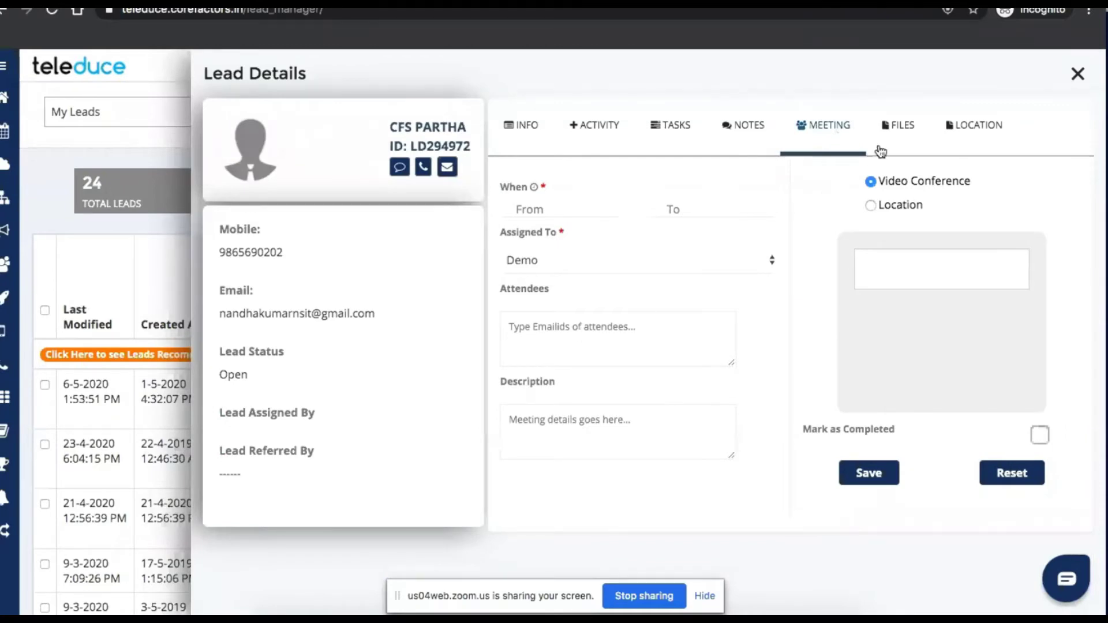
{"action": "left_click", "coordinate": [898, 137]}
{"action": "left_click", "coordinate": [981, 137]}
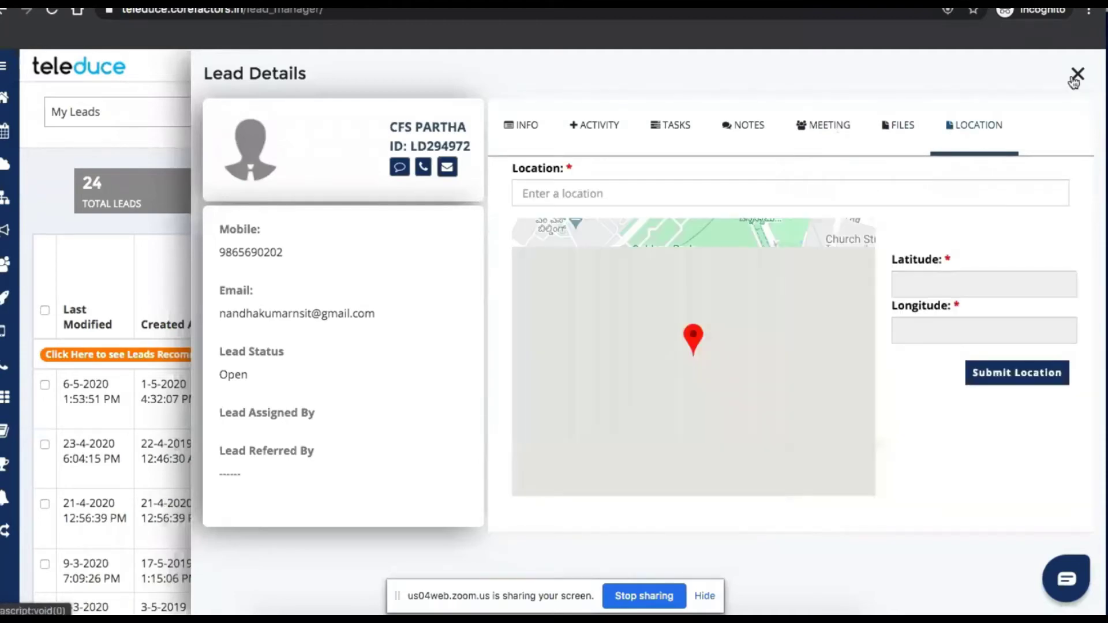
{"action": "left_click", "coordinate": [1075, 76]}
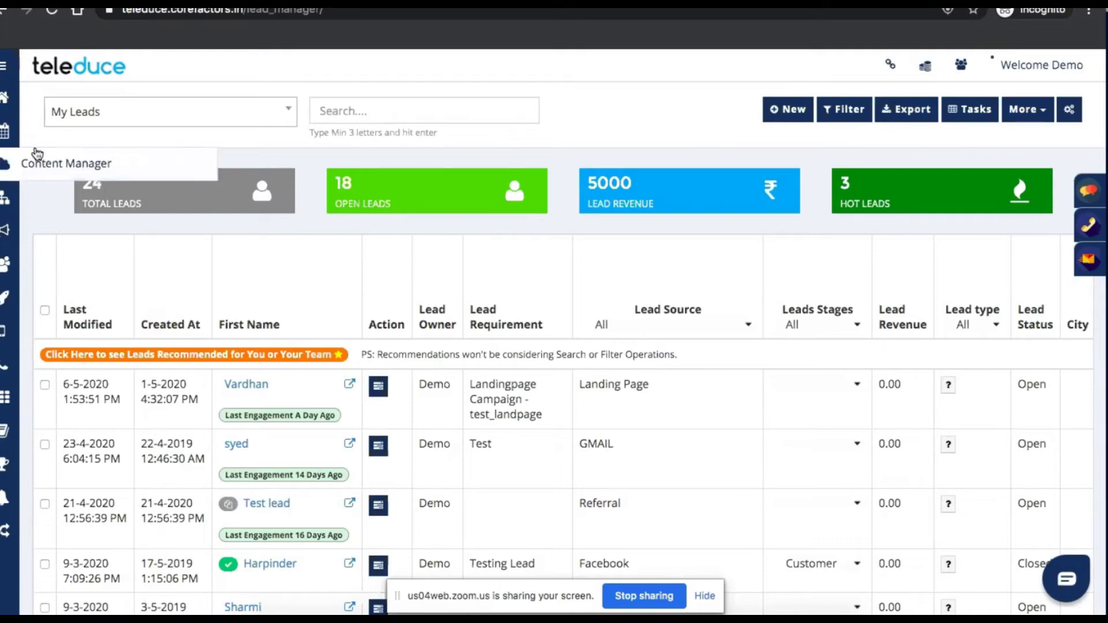
Switch the lead list from My Leads to All Leads.
{"action": "left_click", "coordinate": [144, 119]}
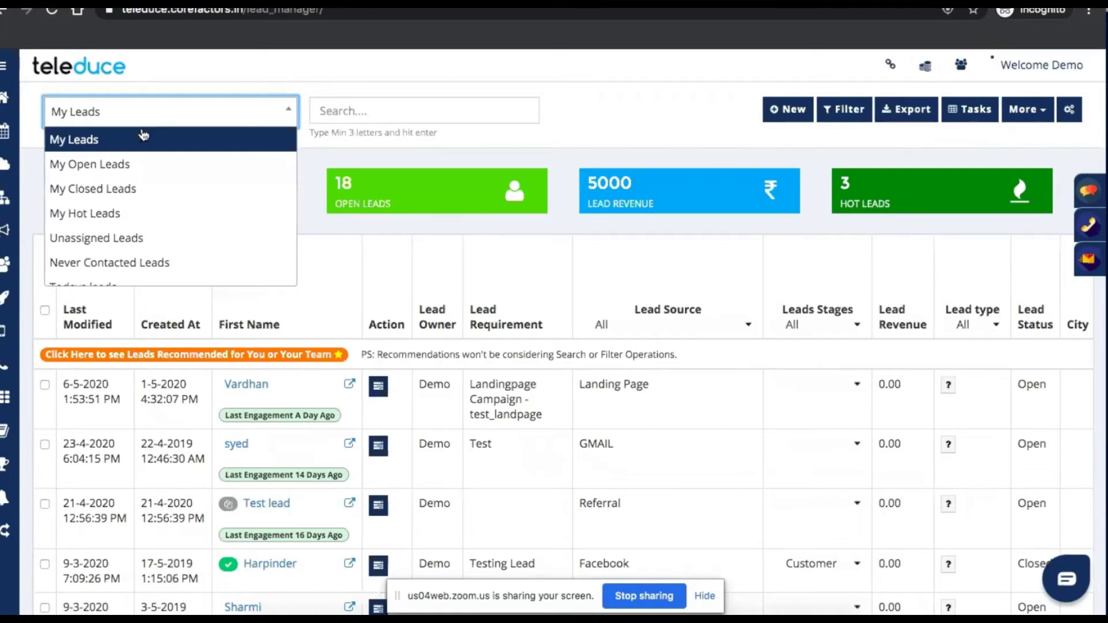
{"action": "scroll", "coordinate": [147, 198], "scroll_direction": "down", "scroll_amount": 3}
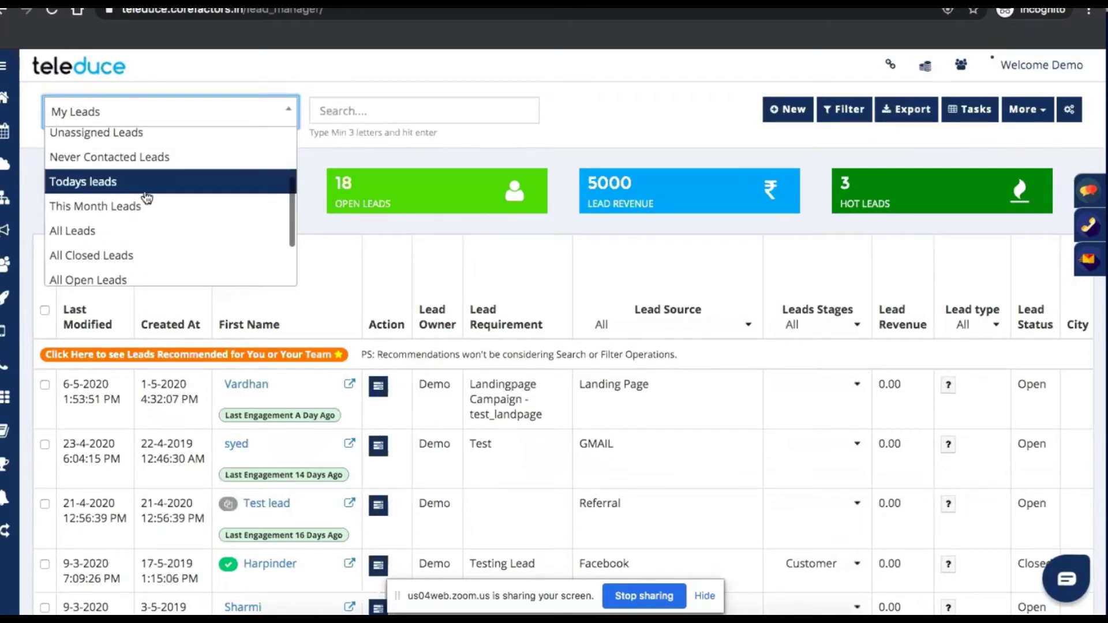
{"action": "left_click", "coordinate": [112, 225]}
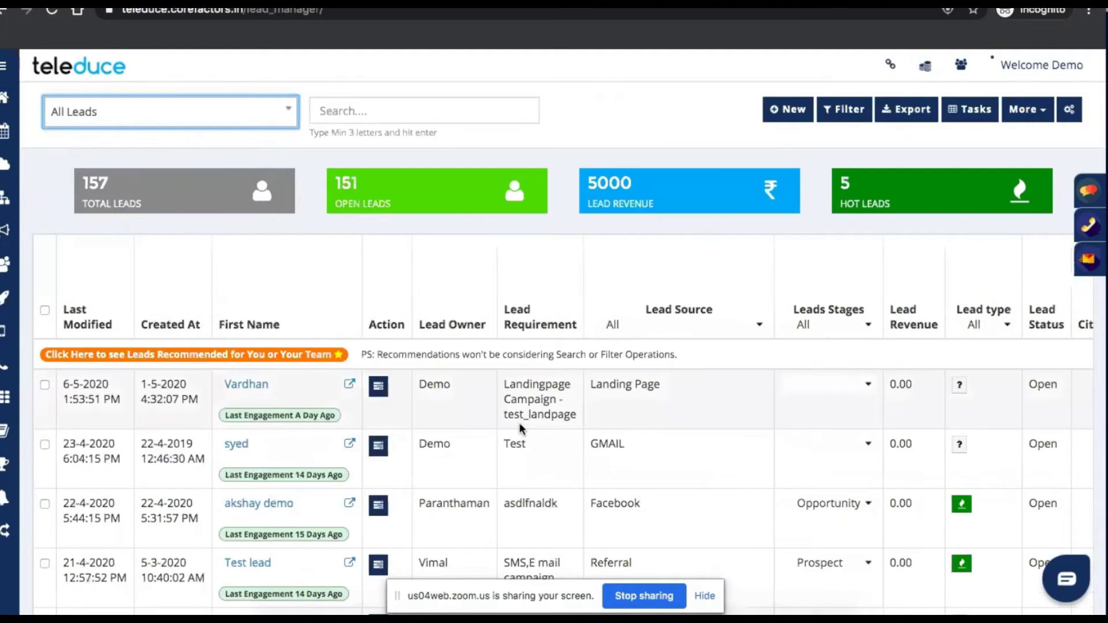
Browse the All Leads list and open the Lead Dashboard report.
{"action": "scroll", "coordinate": [518, 422], "scroll_direction": "down", "scroll_amount": 3}
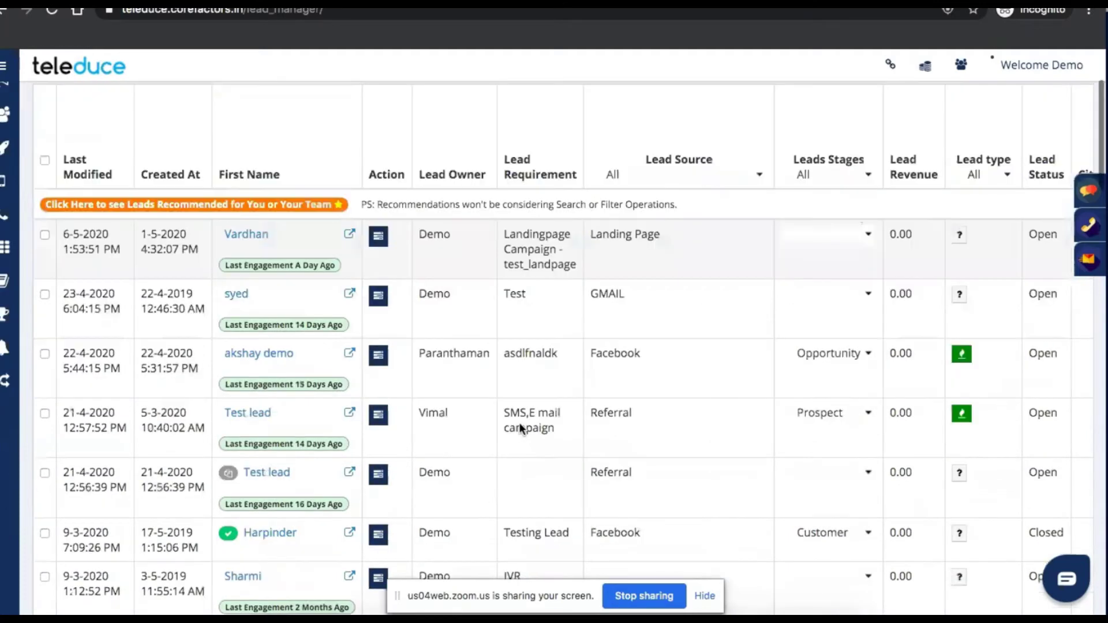
{"action": "scroll", "coordinate": [519, 428], "scroll_direction": "down", "scroll_amount": 10}
{"action": "scroll", "coordinate": [502, 421], "scroll_direction": "up", "scroll_amount": 15}
{"action": "mouse_move", "coordinate": [4, 401]}
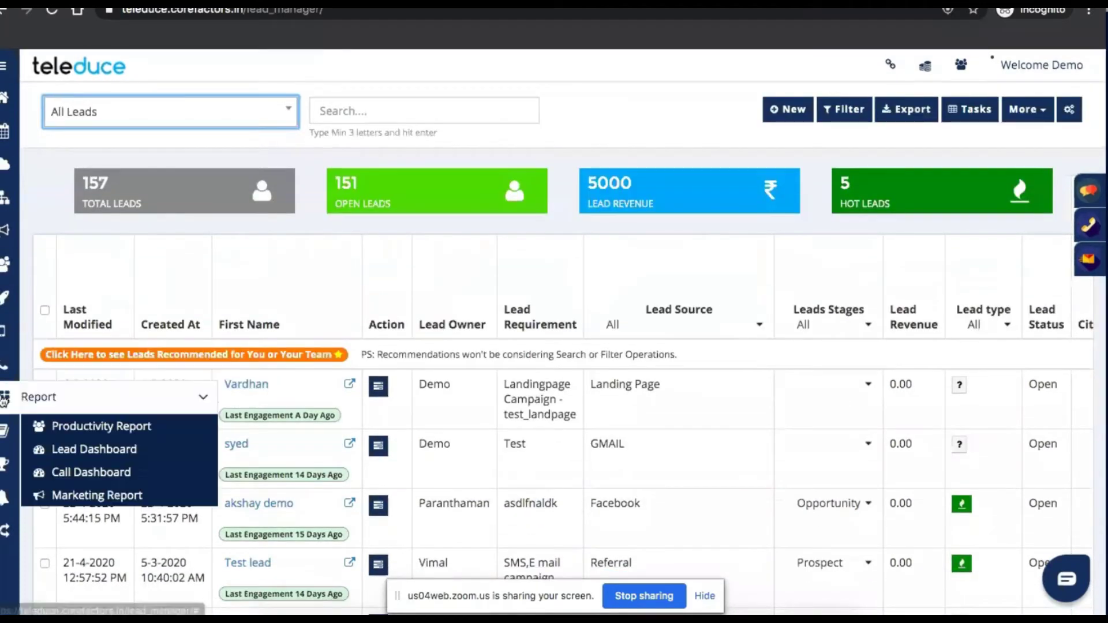
{"action": "left_click", "coordinate": [82, 457]}
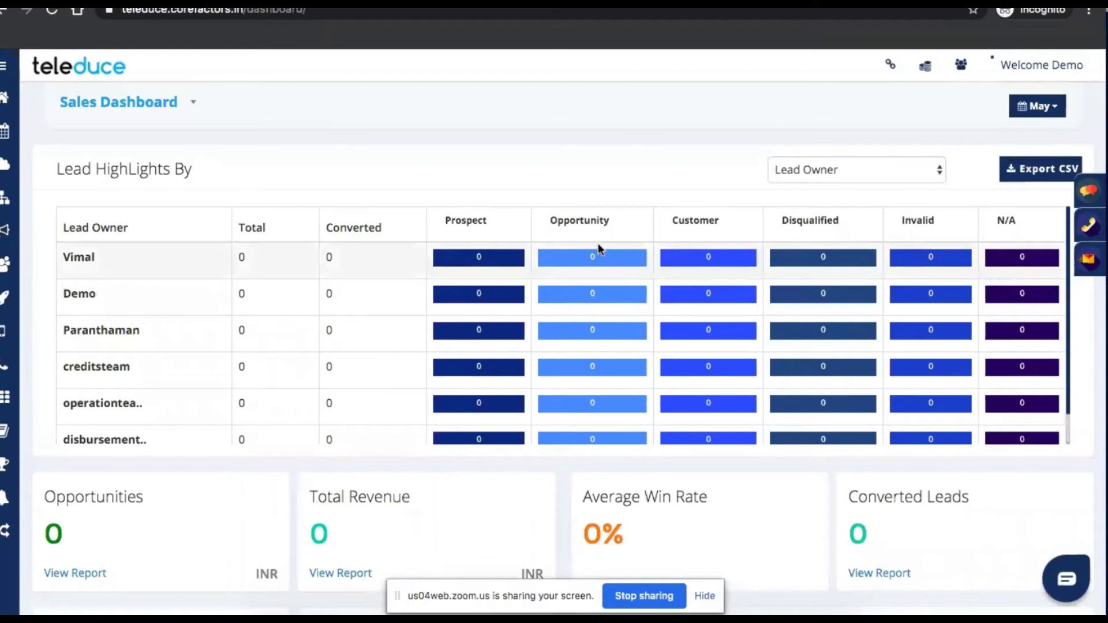
Review the lead highlights on the Sales Dashboard and regroup them by Lead Source.
{"action": "scroll", "coordinate": [722, 379], "scroll_direction": "down", "scroll_amount": 1}
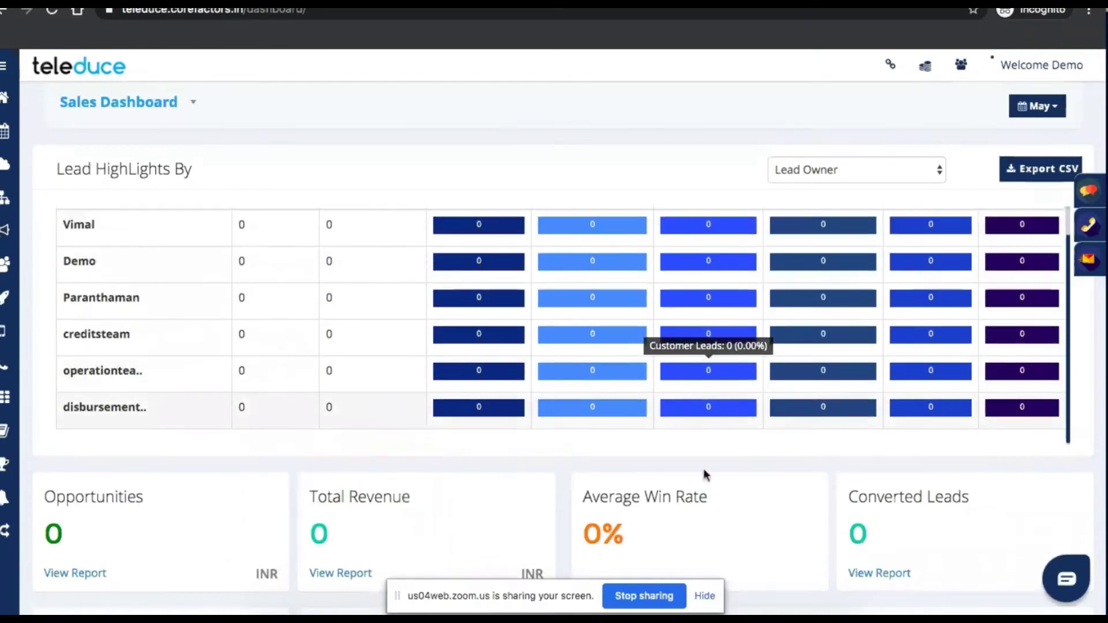
{"action": "scroll", "coordinate": [719, 533], "scroll_direction": "down", "scroll_amount": 6}
{"action": "scroll", "coordinate": [719, 532], "scroll_direction": "up", "scroll_amount": 6}
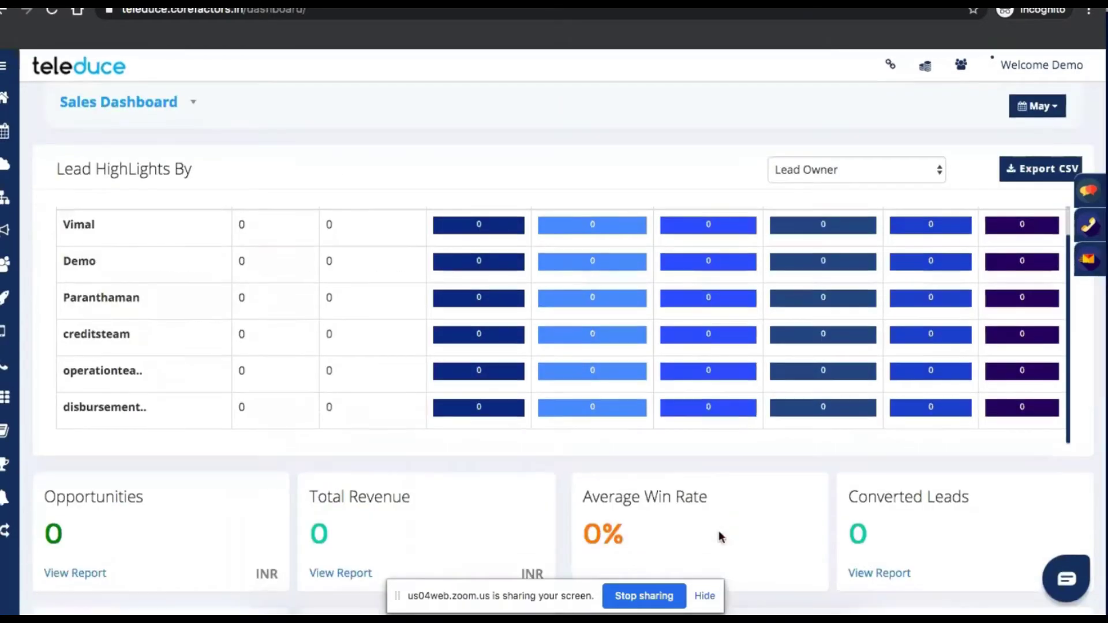
{"action": "left_click", "coordinate": [913, 168]}
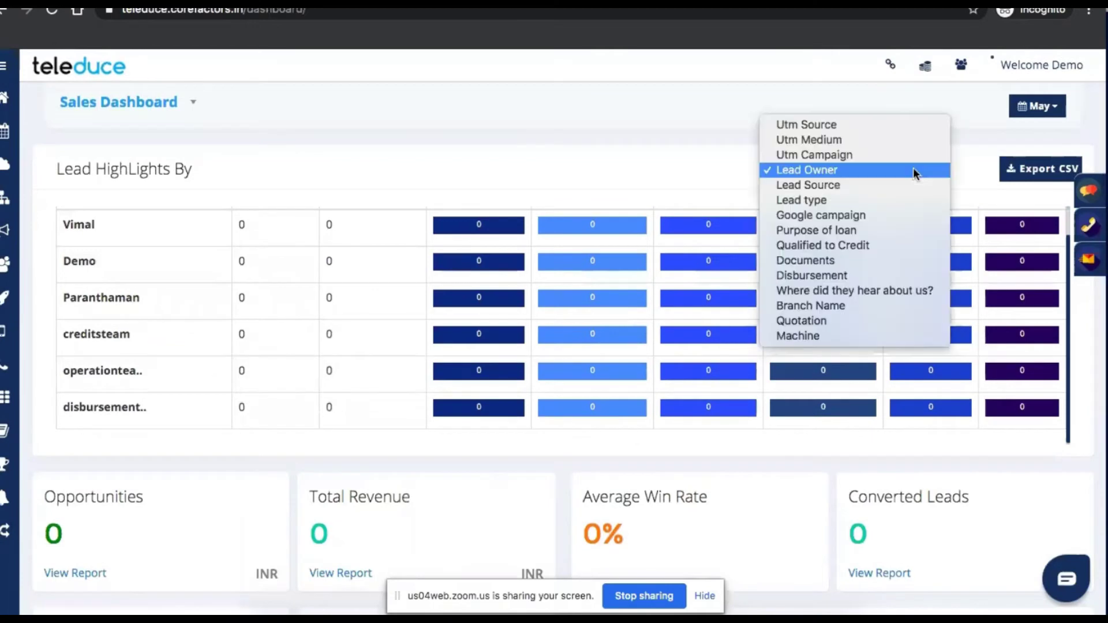
{"action": "left_click", "coordinate": [888, 185]}
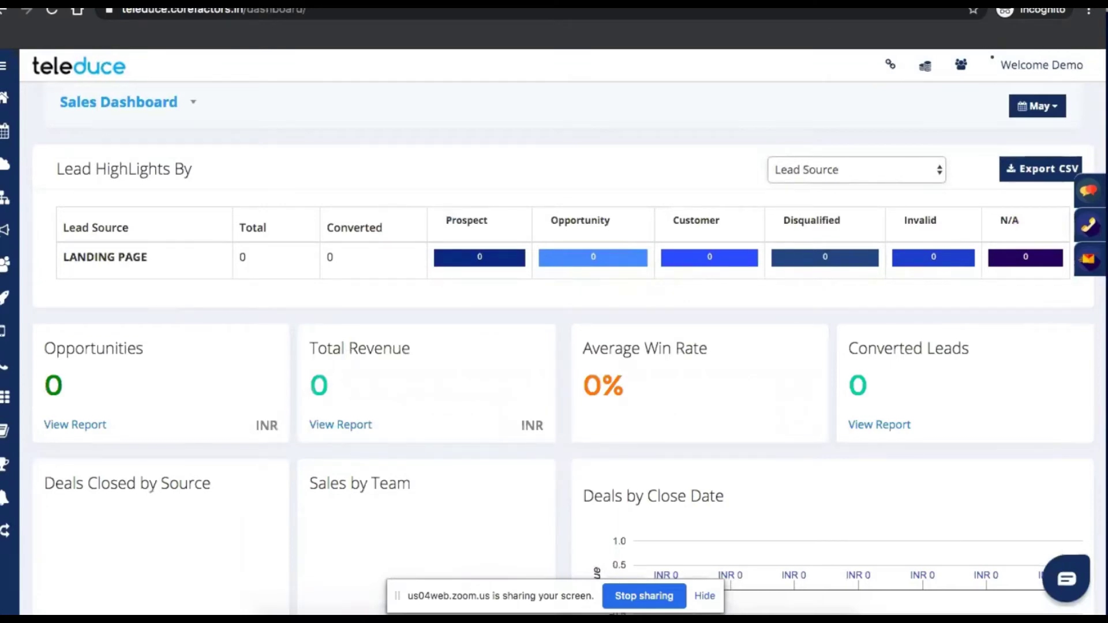
Start a new journey in the Journey Planner and name it sample22.
{"action": "left_click", "coordinate": [7, 306]}
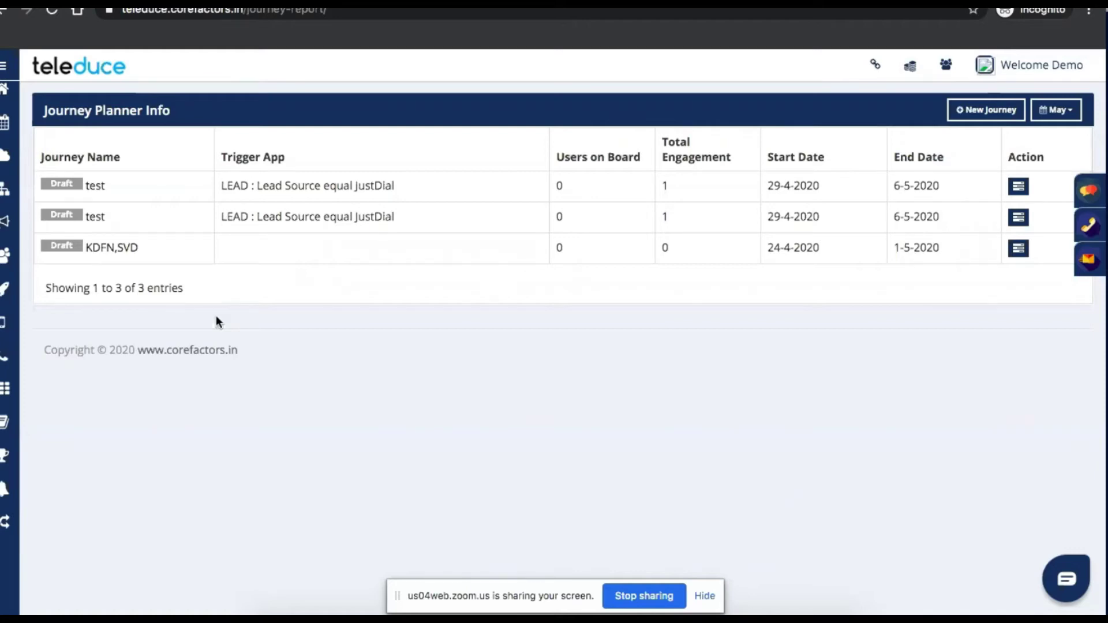
{"action": "left_click", "coordinate": [965, 117]}
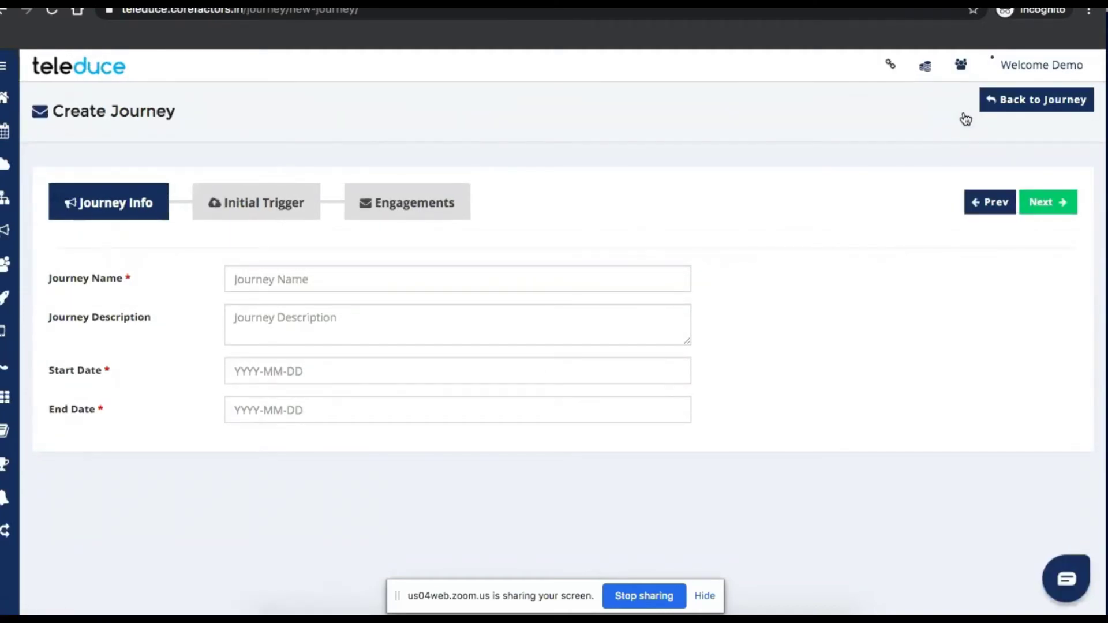
{"action": "left_click", "coordinate": [613, 275]}
{"action": "type", "text": "sample22"}
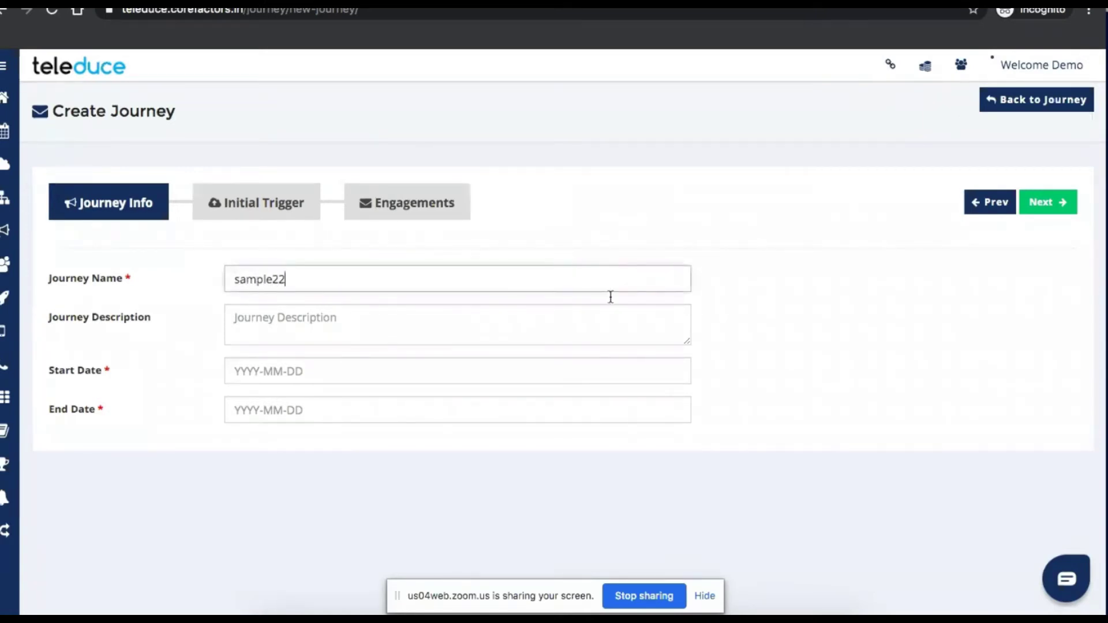
Set the journey's start date to 7 May 2020 and its end date to 14 May 2020.
{"action": "left_click", "coordinate": [574, 375]}
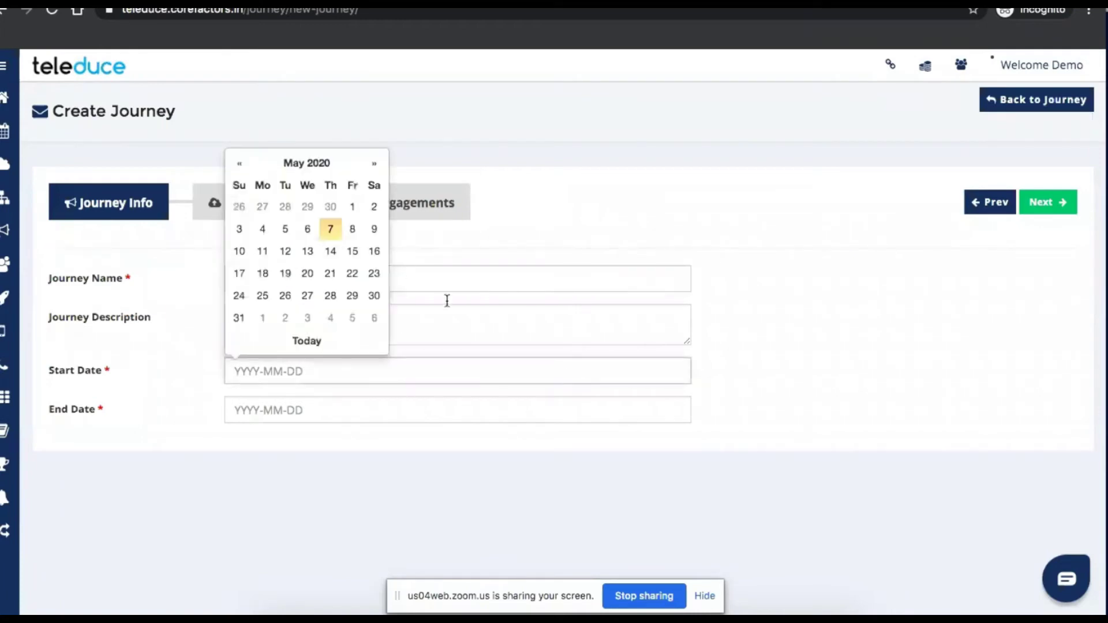
{"action": "left_click", "coordinate": [330, 229]}
{"action": "left_click", "coordinate": [293, 411]}
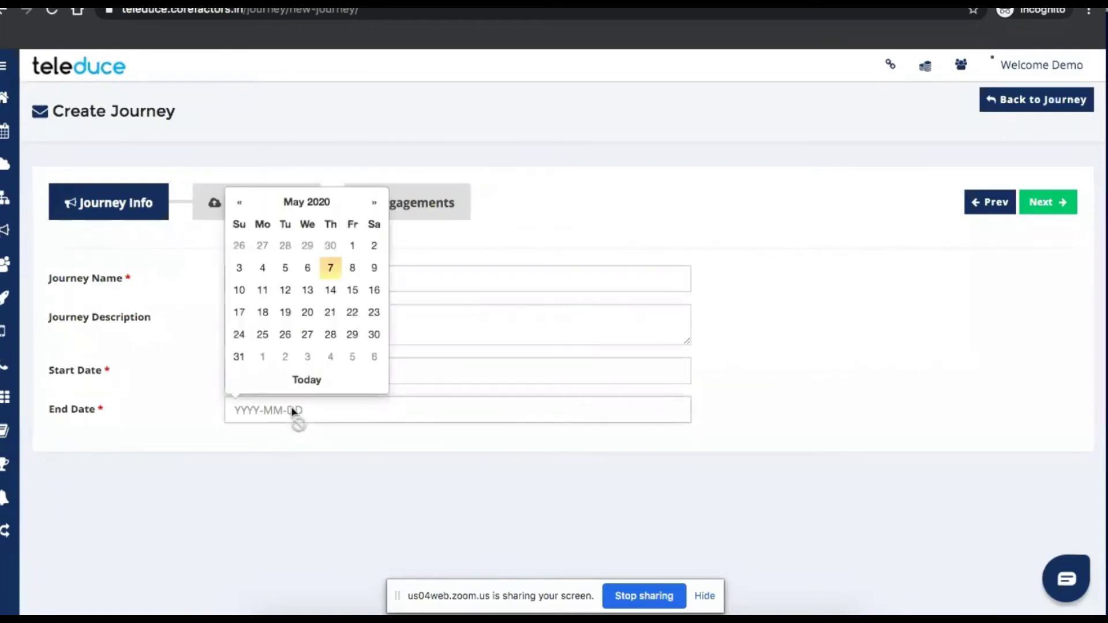
{"action": "left_click", "coordinate": [329, 293]}
Continue to the journey's initial trigger and set it to LeadReceived.
{"action": "left_click", "coordinate": [1037, 201]}
{"action": "left_click", "coordinate": [467, 289]}
{"action": "left_click", "coordinate": [369, 361]}
Try Lead Source Campaign as the initial condition of the trigger and choose an operator for it.
{"action": "left_click", "coordinate": [367, 328]}
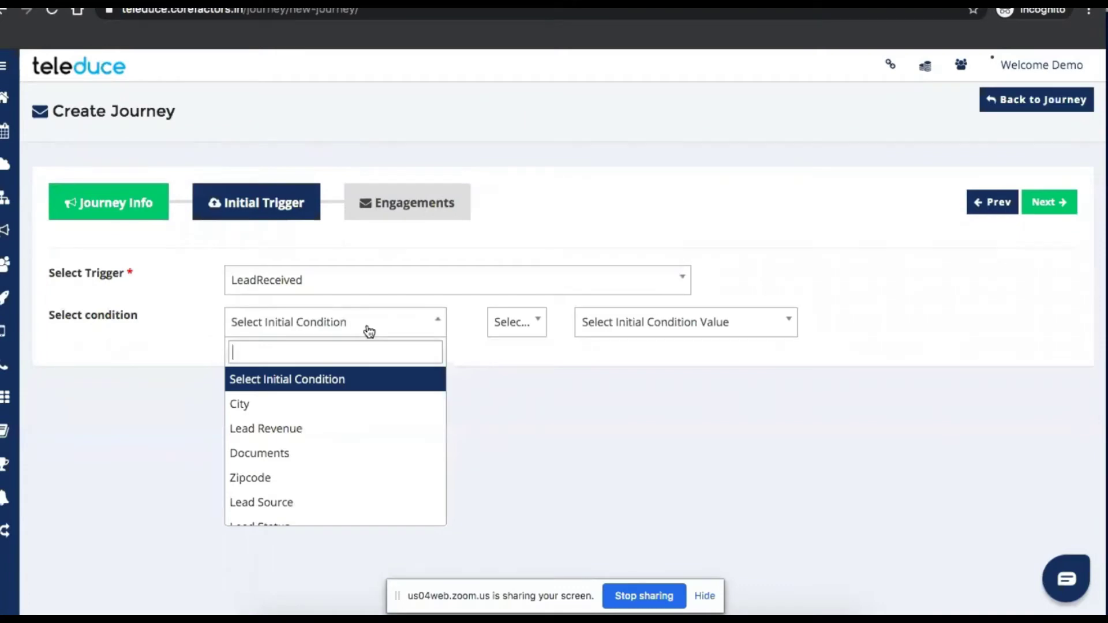
{"action": "scroll", "coordinate": [332, 404], "scroll_direction": "down", "scroll_amount": 4}
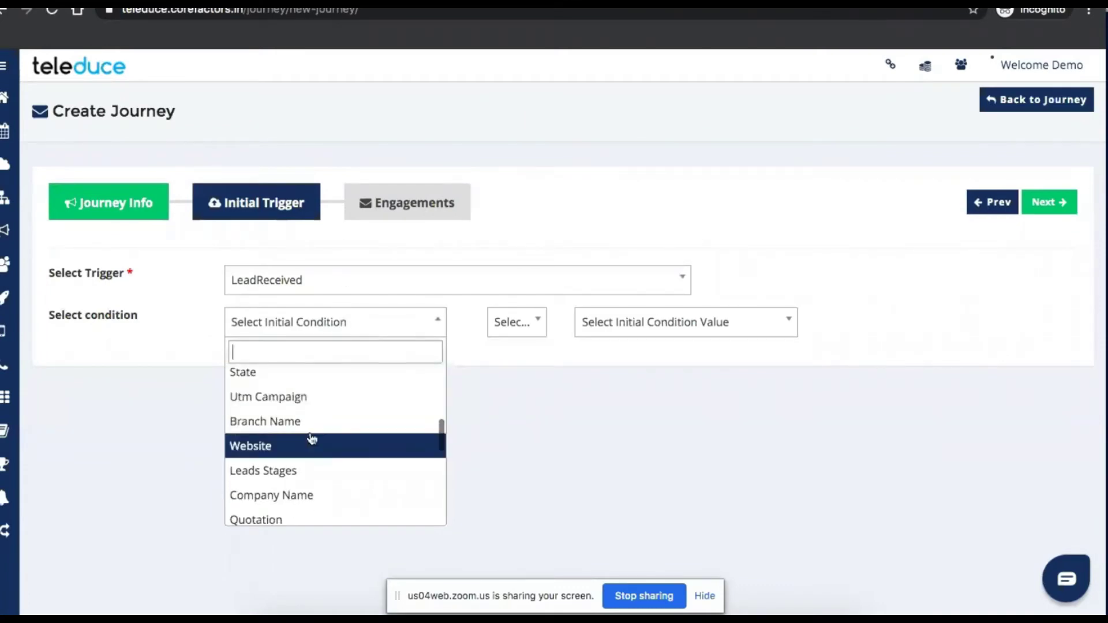
{"action": "scroll", "coordinate": [311, 441], "scroll_direction": "down", "scroll_amount": 8}
{"action": "scroll", "coordinate": [312, 438], "scroll_direction": "up", "scroll_amount": 3}
{"action": "scroll", "coordinate": [314, 438], "scroll_direction": "down", "scroll_amount": 3}
{"action": "left_click", "coordinate": [312, 437]}
{"action": "left_click", "coordinate": [528, 336]}
{"action": "left_click", "coordinate": [515, 420]}
Set the trigger's initial condition to Lead type = Cold.
{"action": "left_click", "coordinate": [381, 326]}
{"action": "scroll", "coordinate": [365, 380], "scroll_direction": "down", "scroll_amount": 3}
{"action": "scroll", "coordinate": [351, 396], "scroll_direction": "down", "scroll_amount": 2}
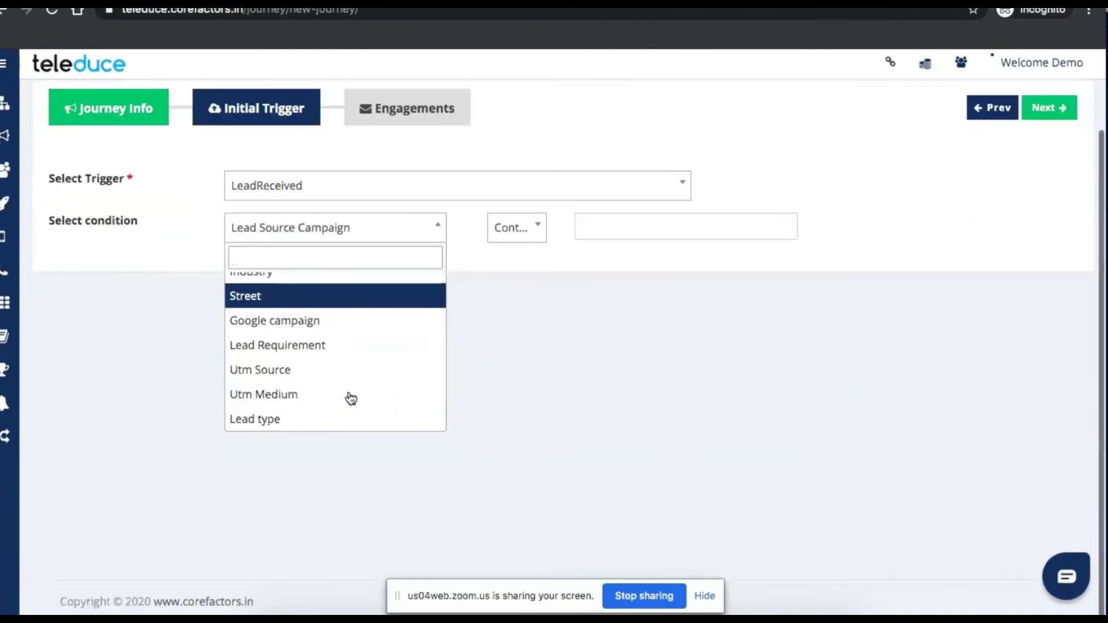
{"action": "left_click", "coordinate": [300, 420]}
{"action": "left_click", "coordinate": [528, 236]}
{"action": "left_click", "coordinate": [508, 324]}
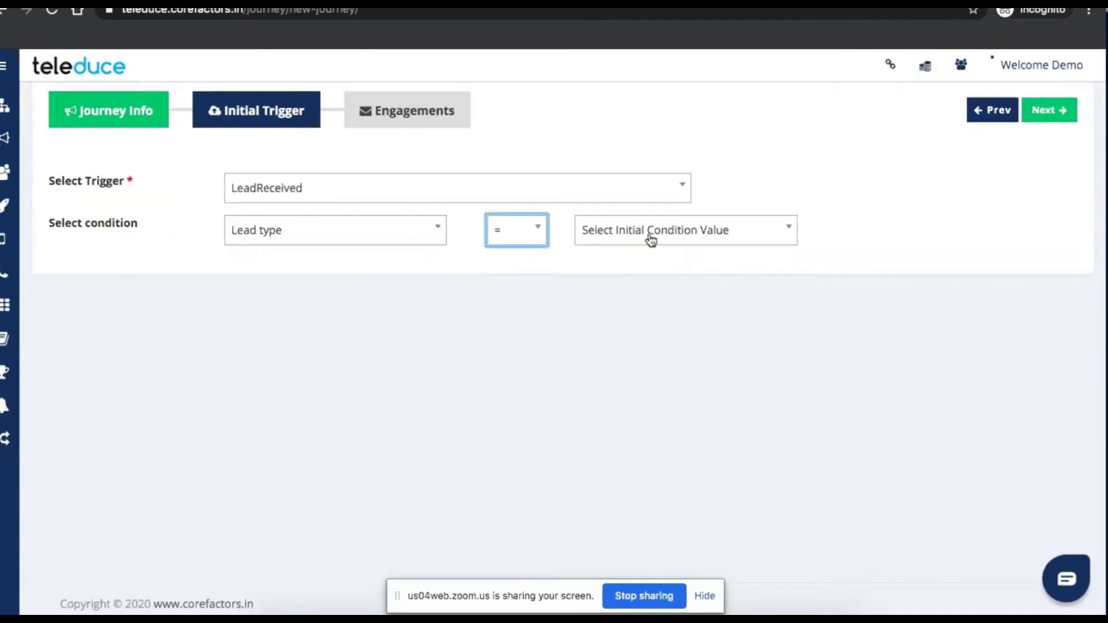
{"action": "left_click", "coordinate": [651, 237]}
{"action": "left_click", "coordinate": [596, 386]}
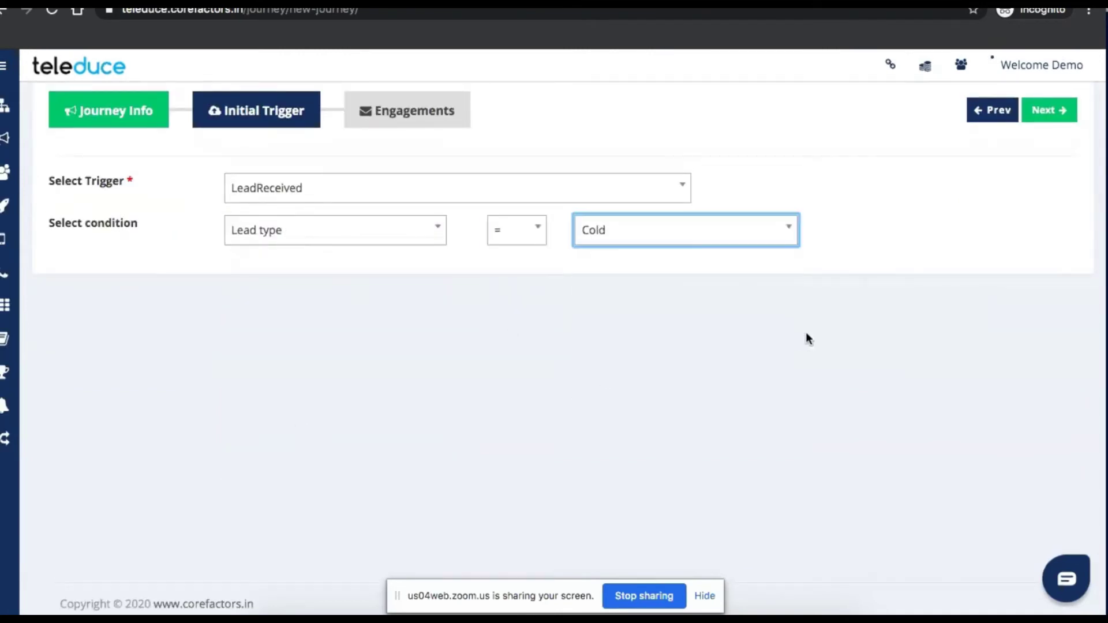
{"action": "scroll", "coordinate": [806, 331], "scroll_direction": "up", "scroll_amount": 2}
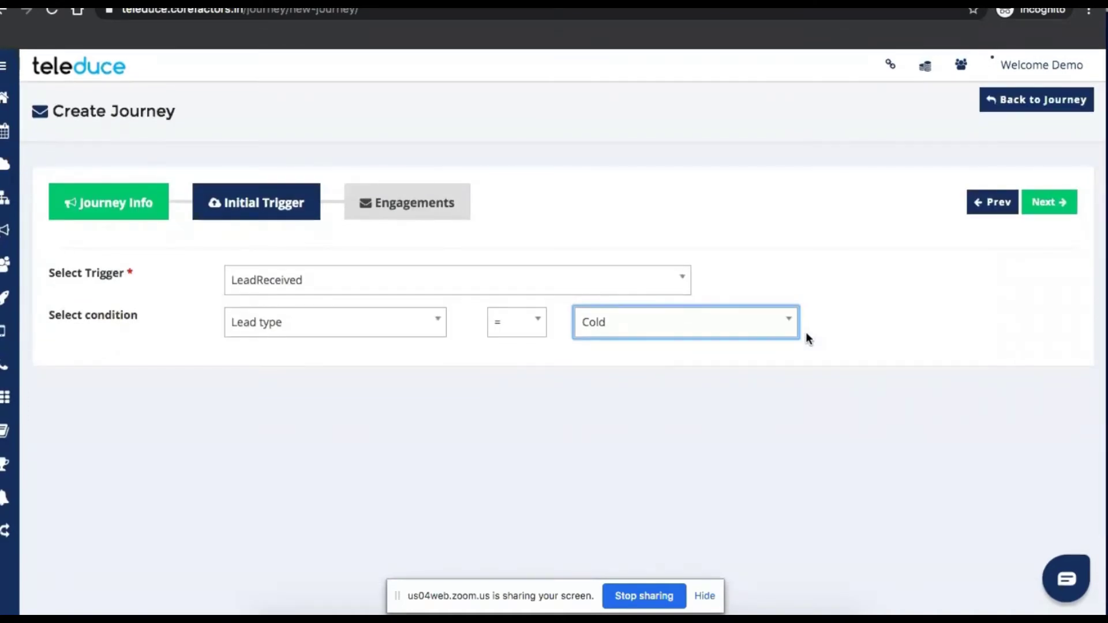
Continue to the engagements and set the first one, E1, to trigger Immediately with the SMS type.
{"action": "left_click", "coordinate": [1050, 202]}
{"action": "left_click", "coordinate": [360, 323]}
{"action": "left_click", "coordinate": [321, 409]}
{"action": "left_click", "coordinate": [329, 378]}
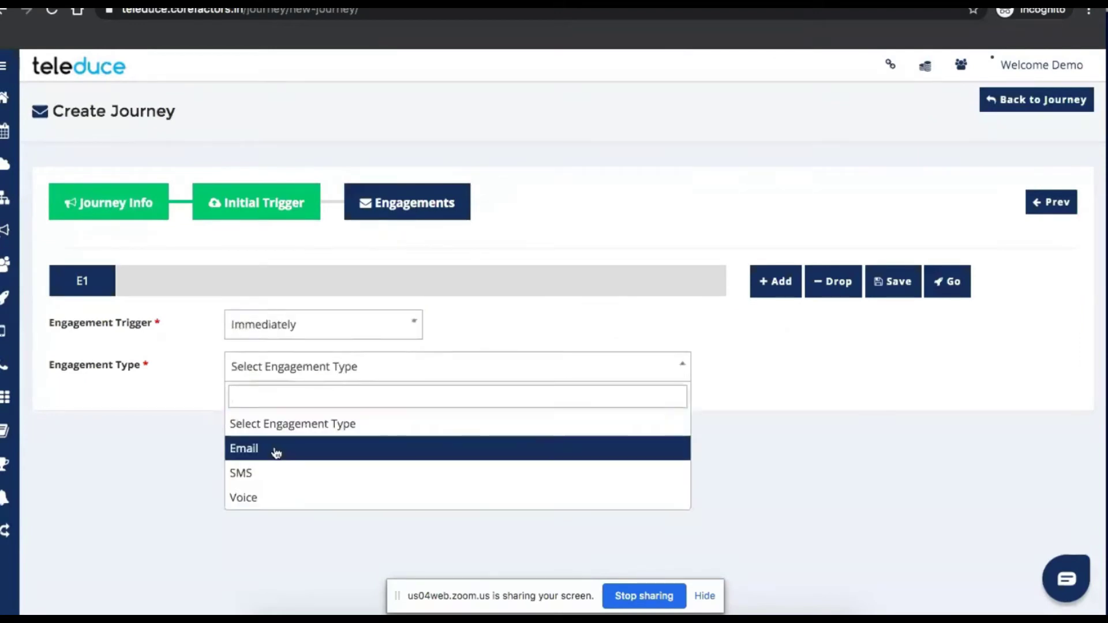
{"action": "left_click", "coordinate": [261, 473]}
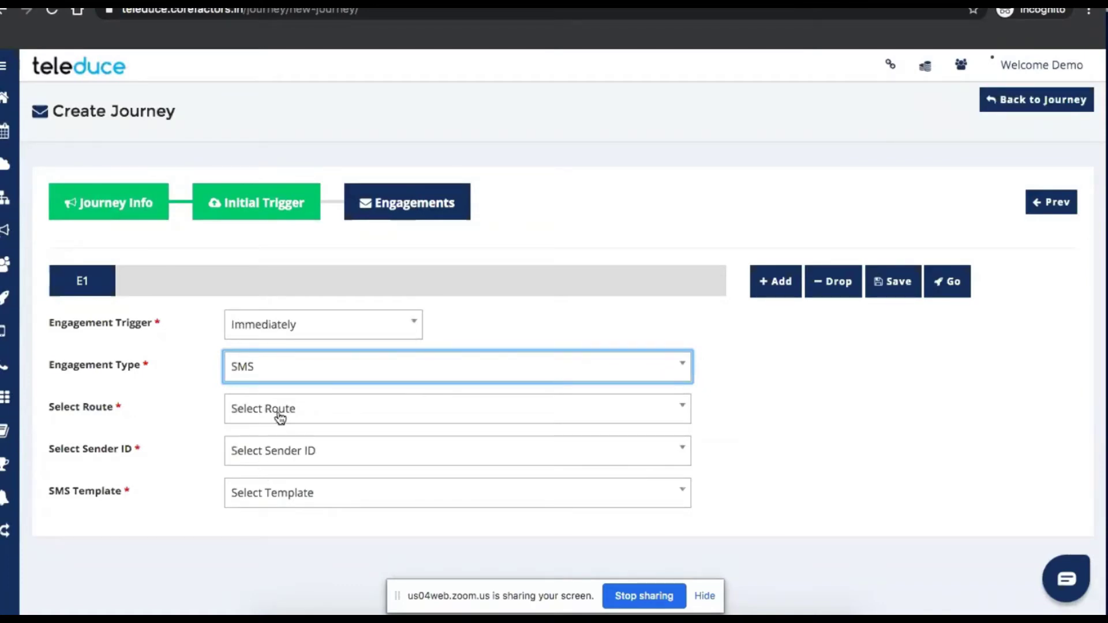
Give E1 the SMS Transcrub route, sender ID CORFCT and the demo SMS template, and save the engagement.
{"action": "left_click", "coordinate": [277, 416]}
{"action": "left_click", "coordinate": [268, 490]}
{"action": "left_click", "coordinate": [266, 451]}
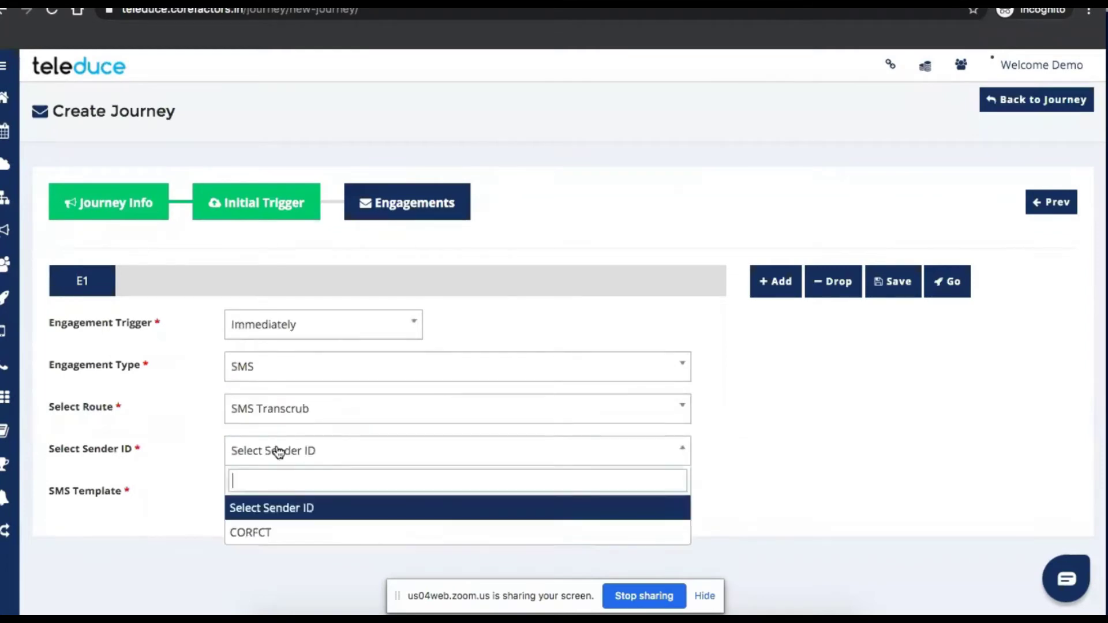
{"action": "left_click", "coordinate": [274, 495]}
{"action": "left_click", "coordinate": [288, 453]}
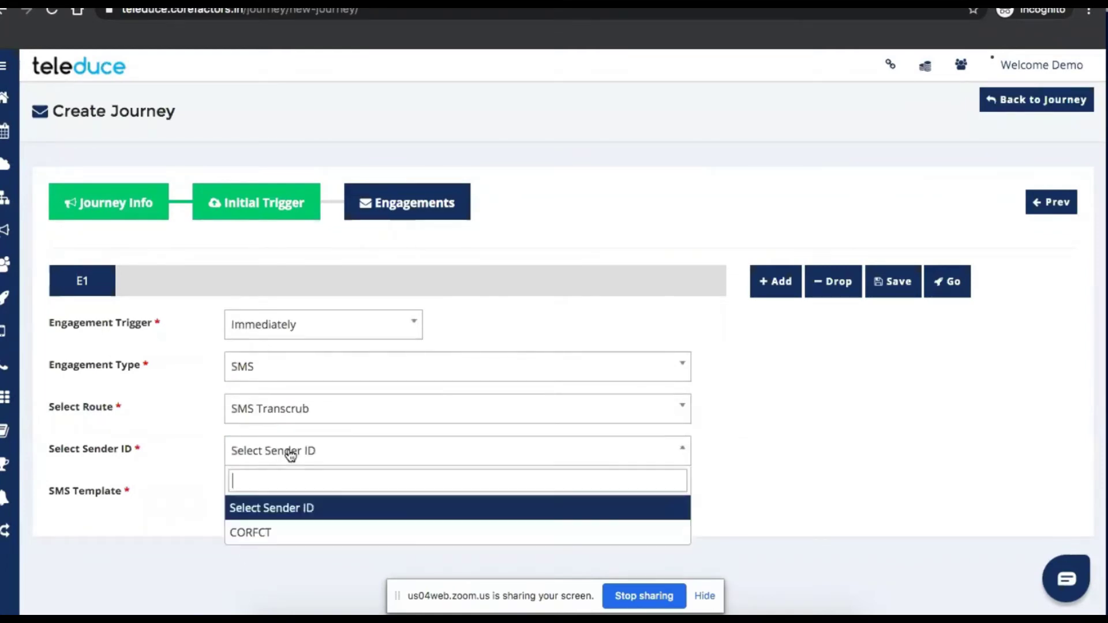
{"action": "left_click", "coordinate": [254, 528]}
{"action": "left_click", "coordinate": [269, 507]}
{"action": "left_click", "coordinate": [289, 415]}
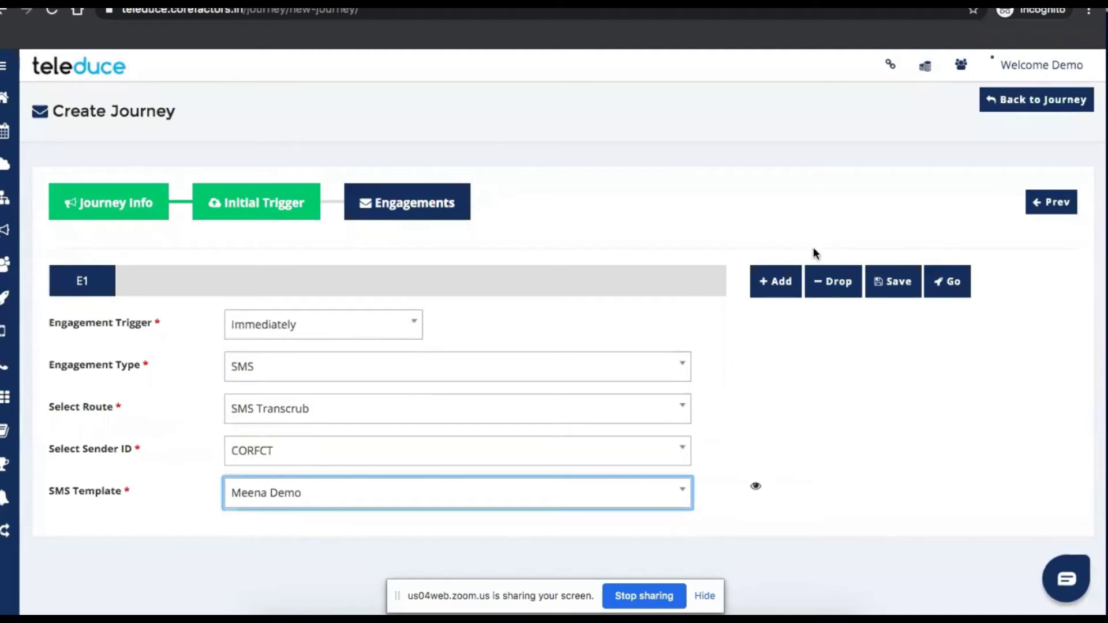
{"action": "left_click", "coordinate": [886, 281]}
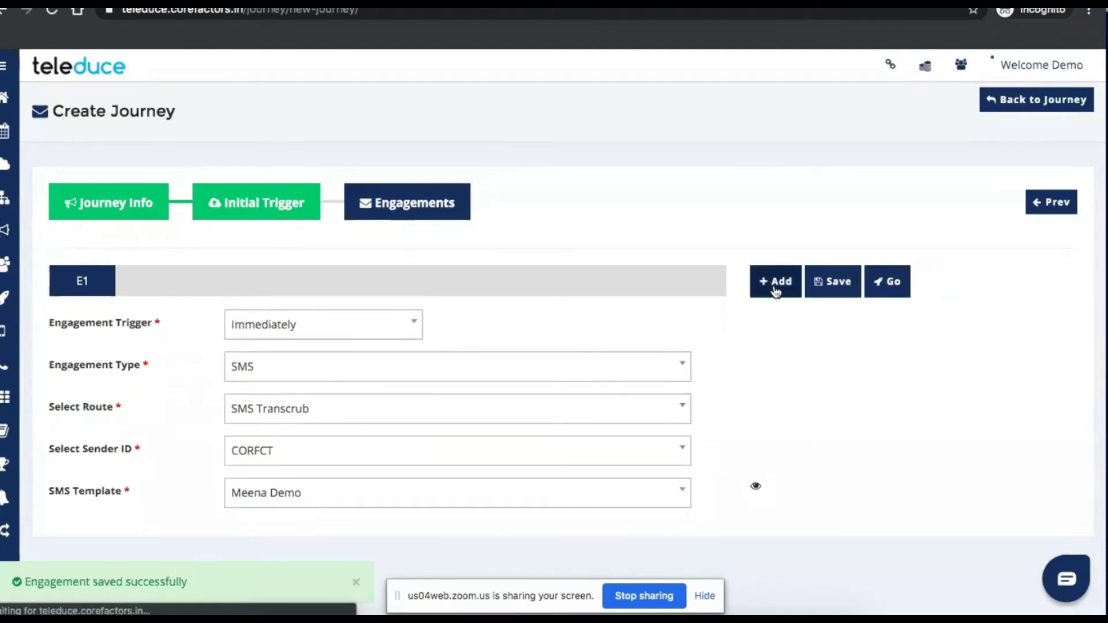
Add a second engagement, E2, triggered by E1 with the OnTime condition and Immediately timing.
{"action": "left_click", "coordinate": [775, 288]}
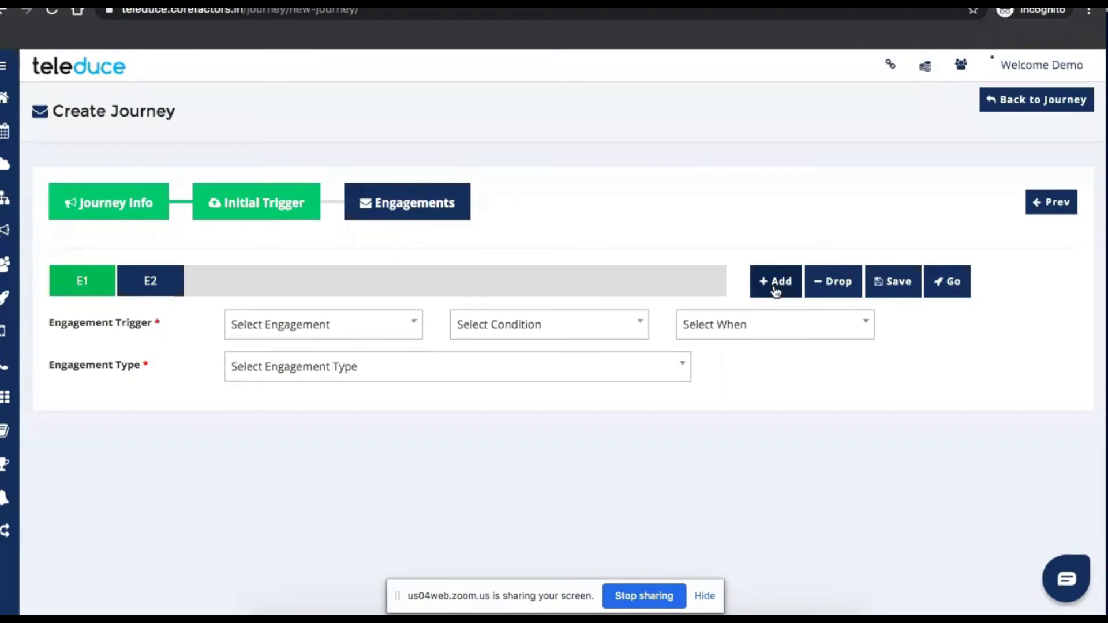
{"action": "left_click", "coordinate": [390, 323]}
{"action": "left_click", "coordinate": [310, 406]}
{"action": "left_click", "coordinate": [507, 328]}
{"action": "left_click", "coordinate": [477, 404]}
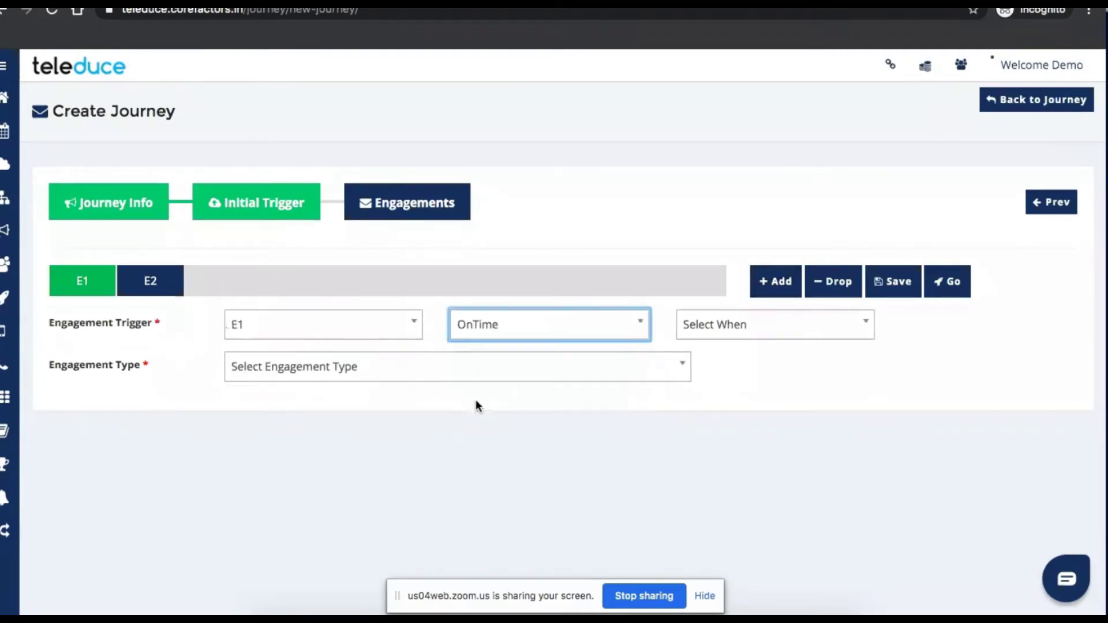
{"action": "left_click", "coordinate": [697, 336]}
{"action": "left_click", "coordinate": [704, 405]}
Make E2 an Email engagement using Demo Route, with the subject "Good morning".
{"action": "left_click", "coordinate": [588, 369]}
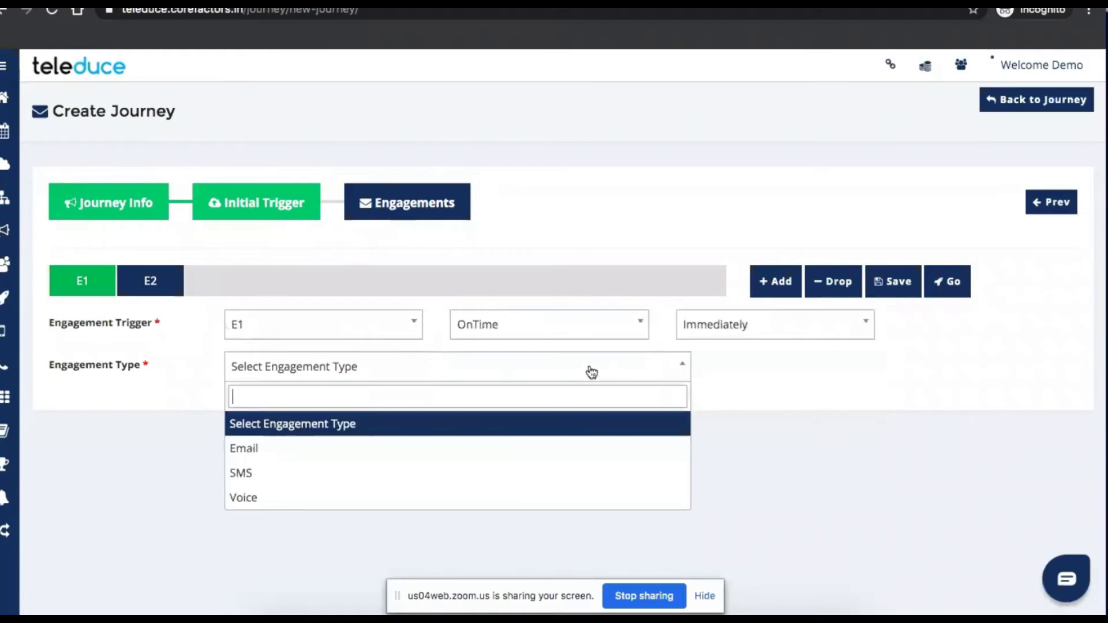
{"action": "left_click", "coordinate": [441, 456]}
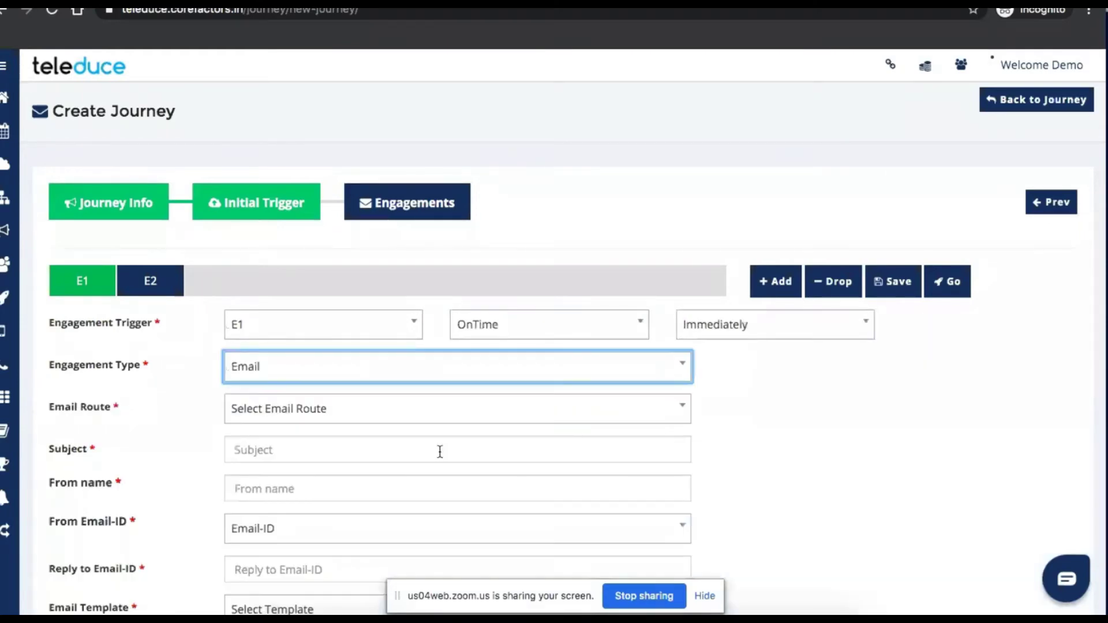
{"action": "left_click", "coordinate": [425, 407]}
{"action": "left_click", "coordinate": [332, 489]}
{"action": "left_click", "coordinate": [315, 455]}
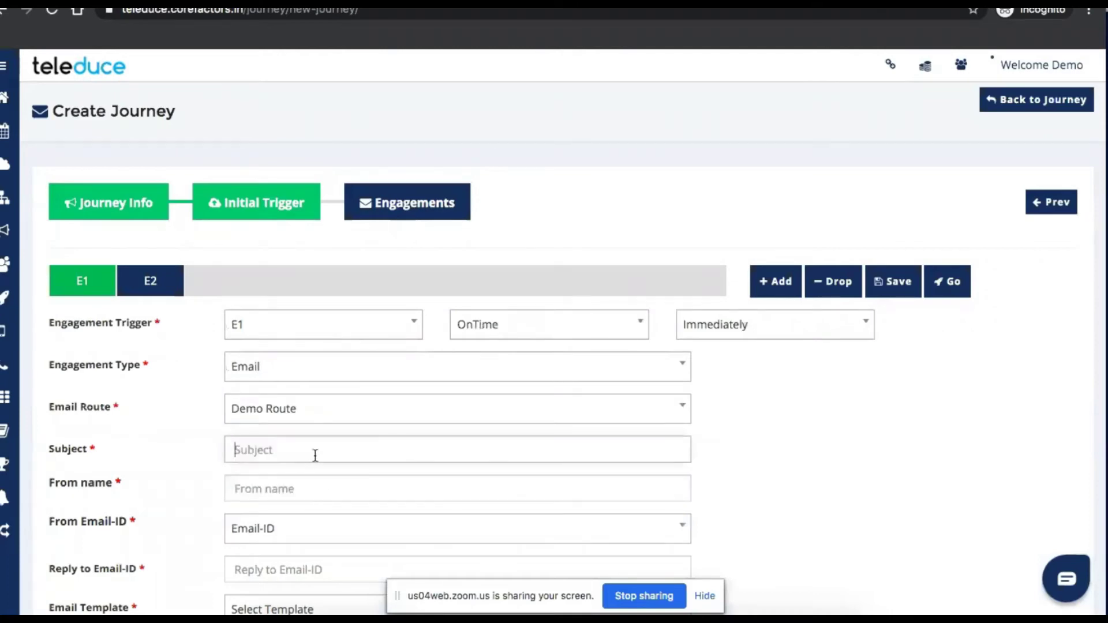
{"action": "type", "text": "Good morning"}
Select the company's support address as E2's sender email and set the From name to CFS.
{"action": "left_click", "coordinate": [277, 490]}
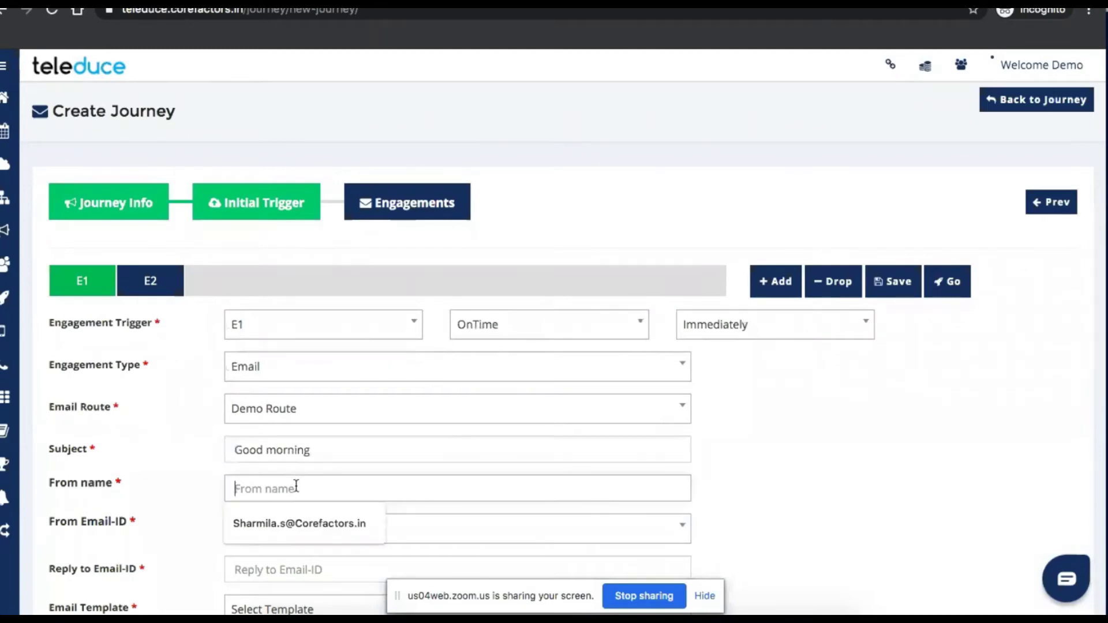
{"action": "left_click", "coordinate": [277, 507]}
{"action": "left_click", "coordinate": [271, 528]}
{"action": "left_click", "coordinate": [272, 482]}
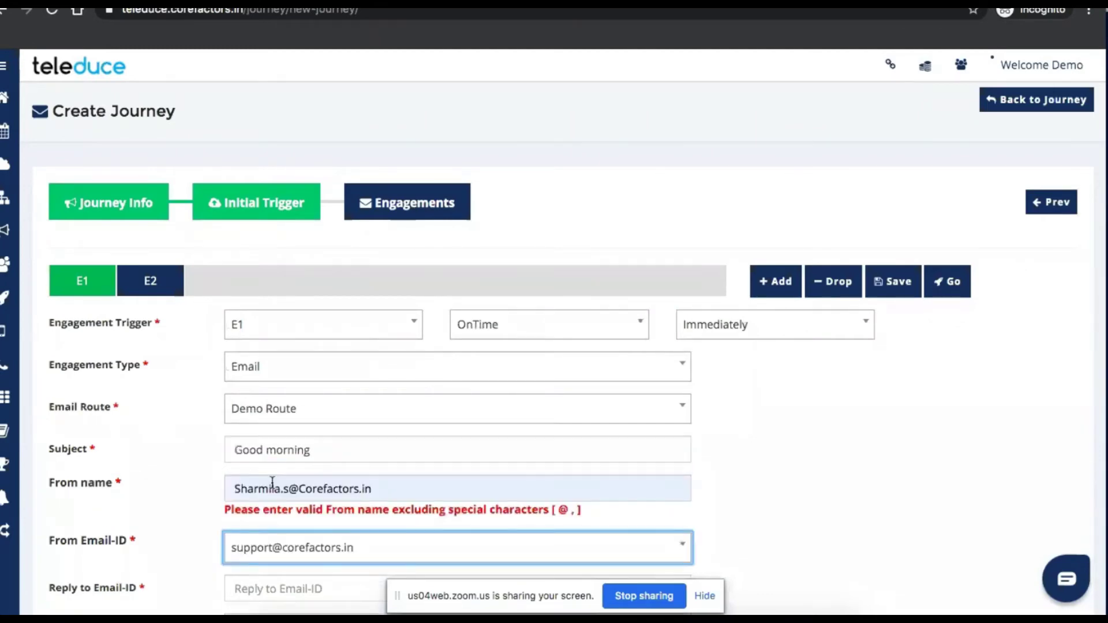
{"action": "scroll", "coordinate": [272, 482], "scroll_direction": "down", "scroll_amount": 2}
{"action": "left_click", "coordinate": [321, 351]}
{"action": "key", "text": "super+a"}
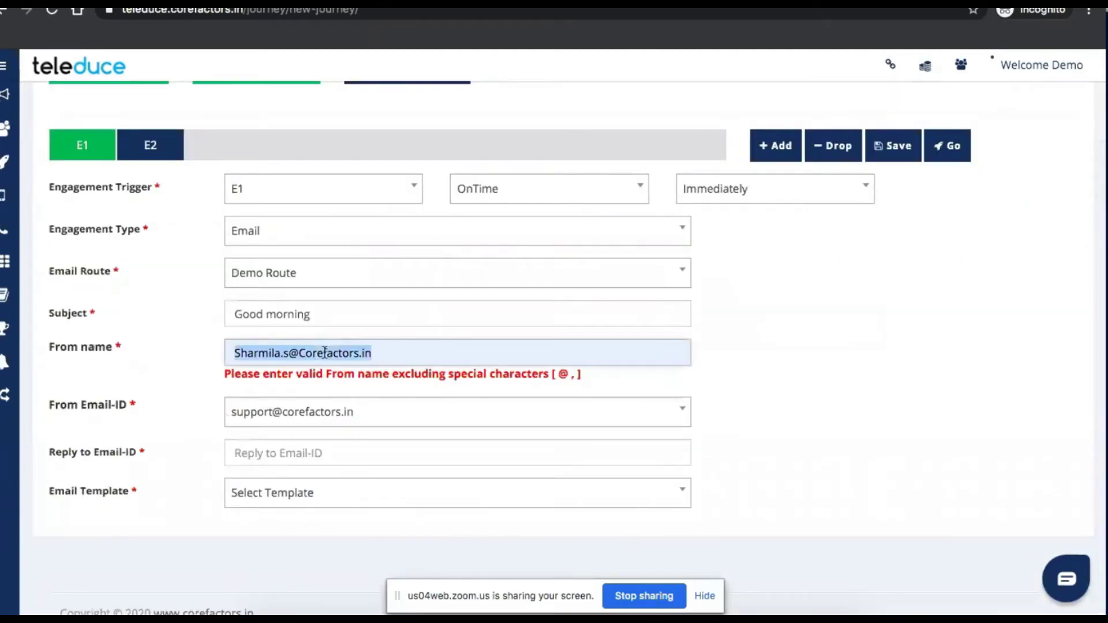
{"action": "type", "text": "V"}
{"action": "key", "text": "BackSpace"}
{"action": "type", "text": "CFS"}
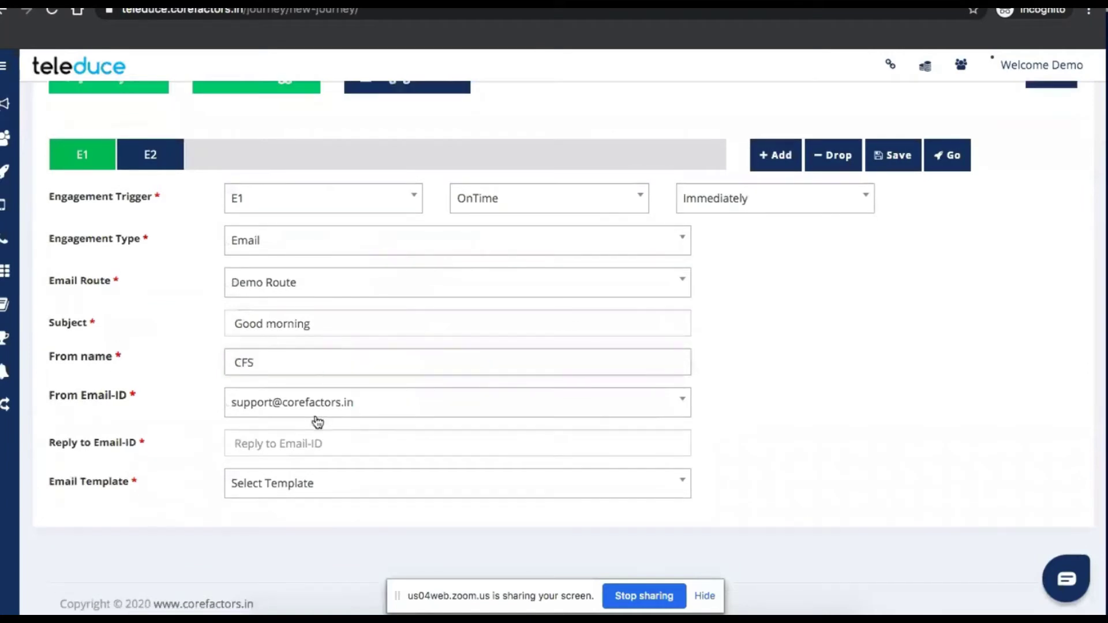
Fill in E2's reply-to email address, choose the Meens Email template and save the engagement.
{"action": "left_click", "coordinate": [304, 445]}
{"action": "left_click", "coordinate": [296, 290]}
{"action": "left_click", "coordinate": [287, 485]}
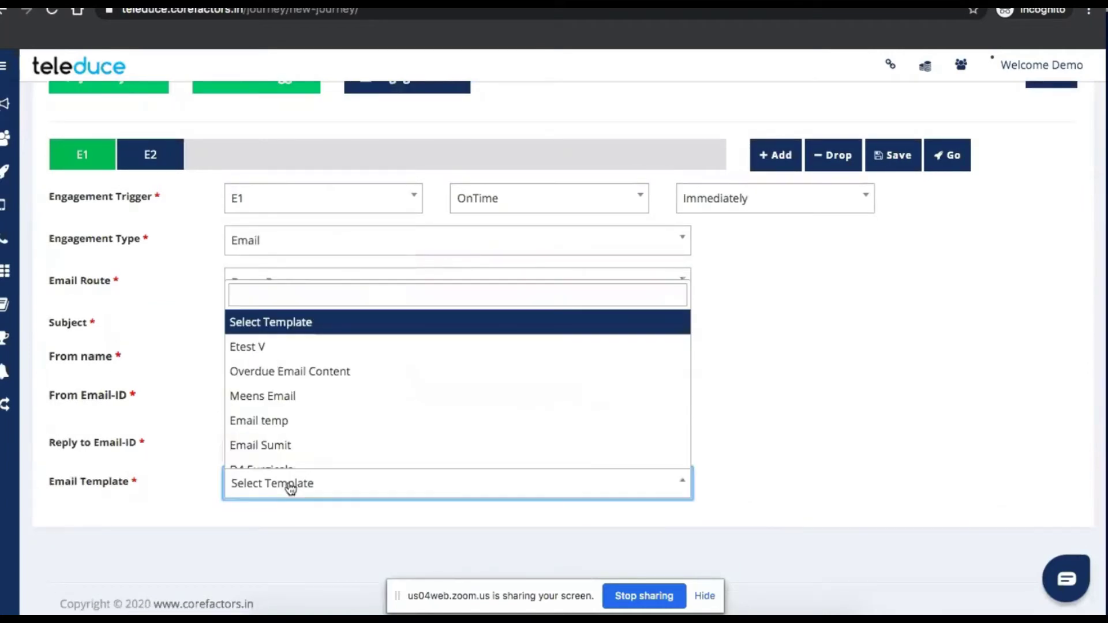
{"action": "left_click", "coordinate": [292, 396]}
{"action": "left_click", "coordinate": [892, 154]}
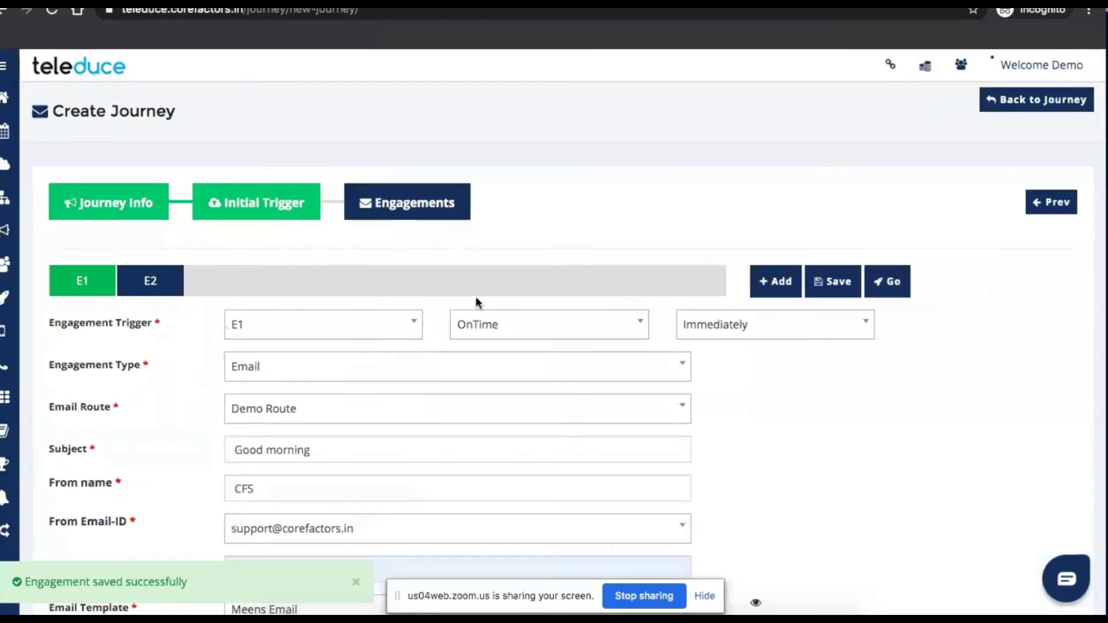
Add a third engagement, E3, triggered by E2 with the EmailOpened condition and Immediately timing, and set its type to Email.
{"action": "left_click", "coordinate": [780, 282]}
{"action": "left_click", "coordinate": [329, 325]}
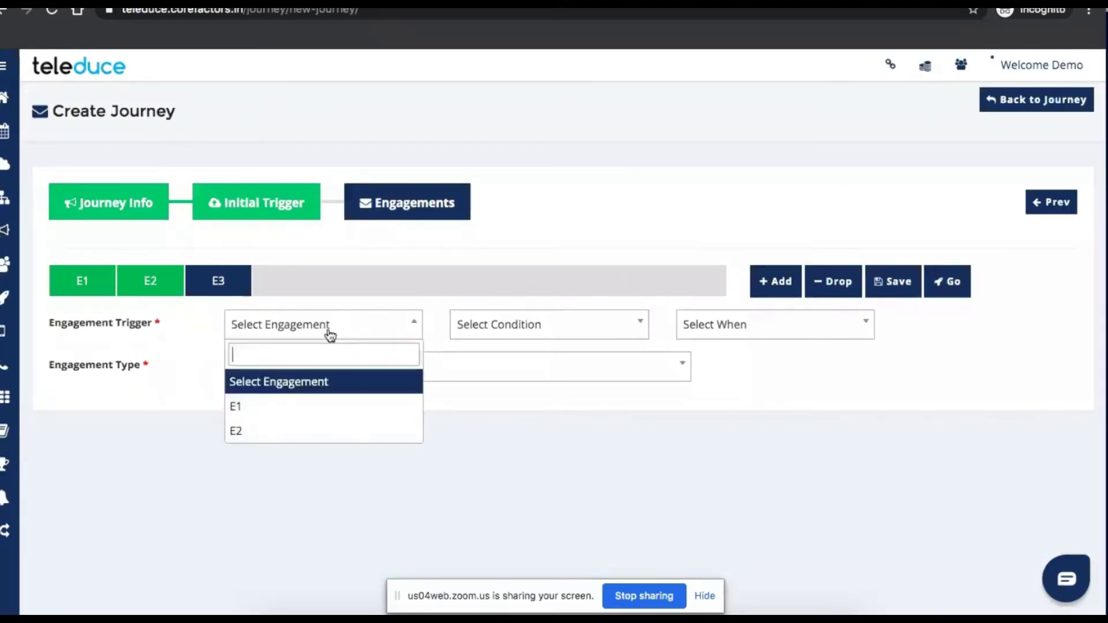
{"action": "left_click", "coordinate": [267, 431]}
{"action": "left_click", "coordinate": [501, 326]}
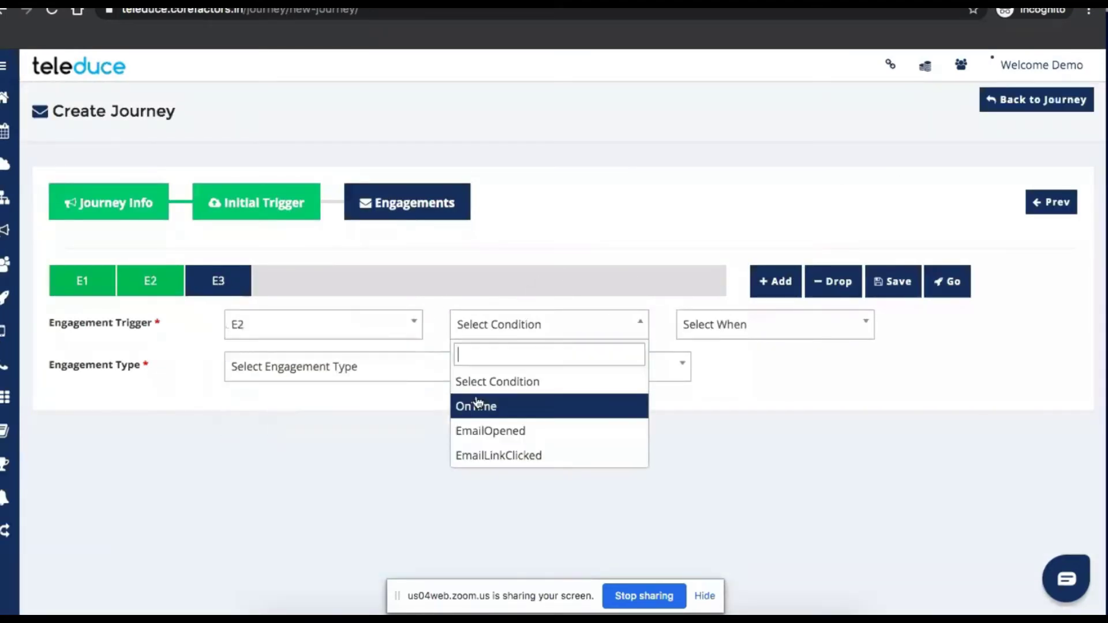
{"action": "left_click", "coordinate": [484, 430]}
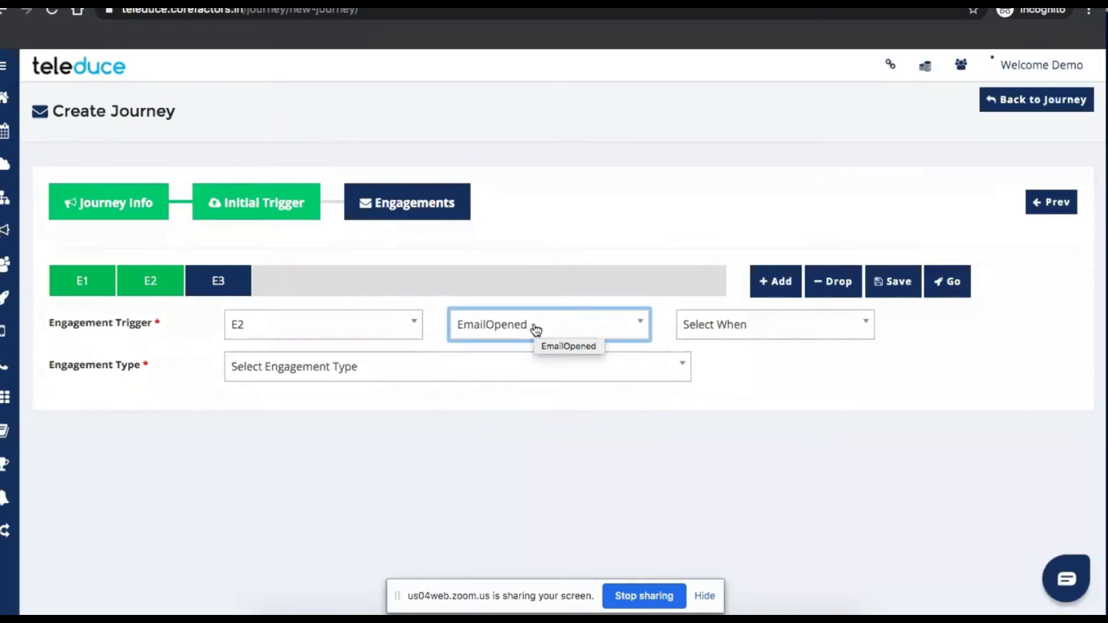
{"action": "left_click", "coordinate": [747, 321]}
{"action": "left_click", "coordinate": [723, 403]}
{"action": "left_click", "coordinate": [561, 376]}
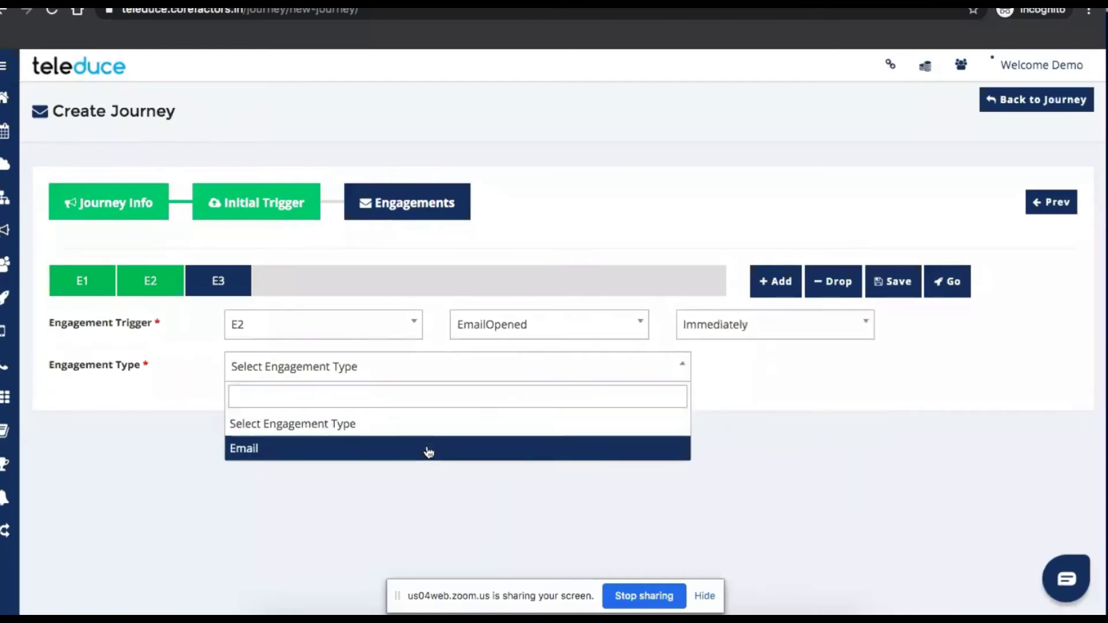
{"action": "left_click", "coordinate": [429, 448]}
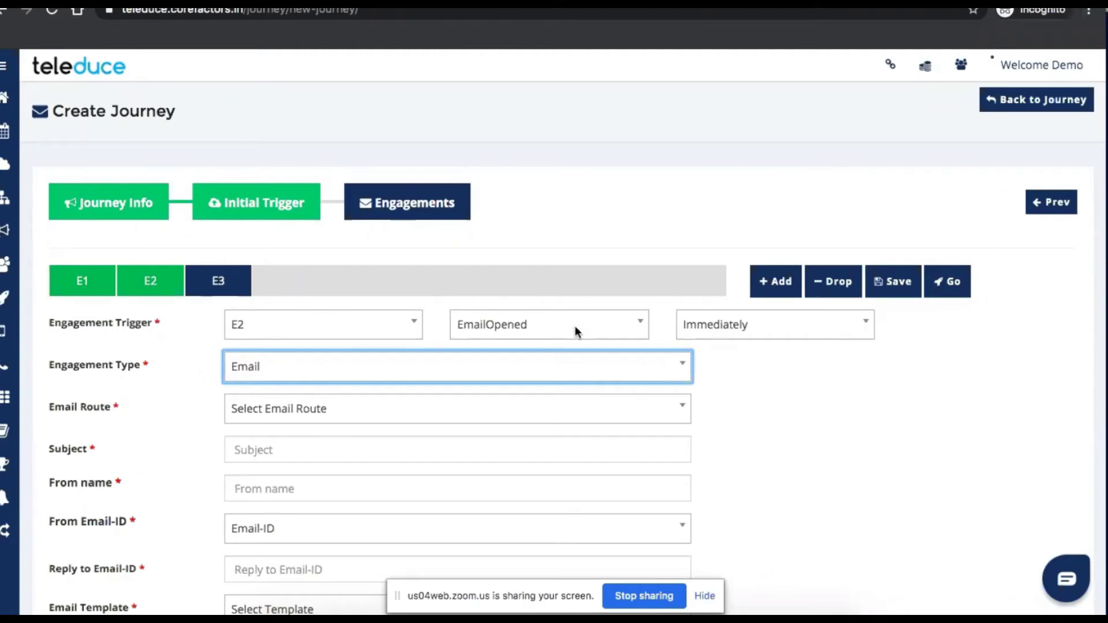
Open the call logs and view the actions available for the most recent call.
{"action": "left_click", "coordinate": [5, 66]}
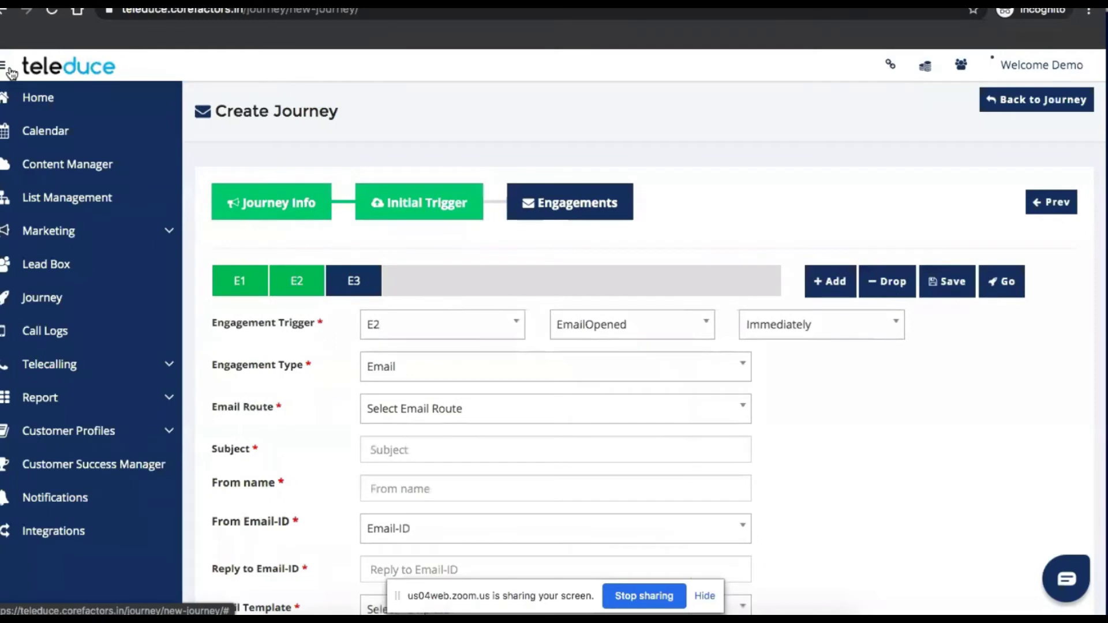
{"action": "left_click", "coordinate": [134, 243]}
{"action": "left_click", "coordinate": [134, 243]}
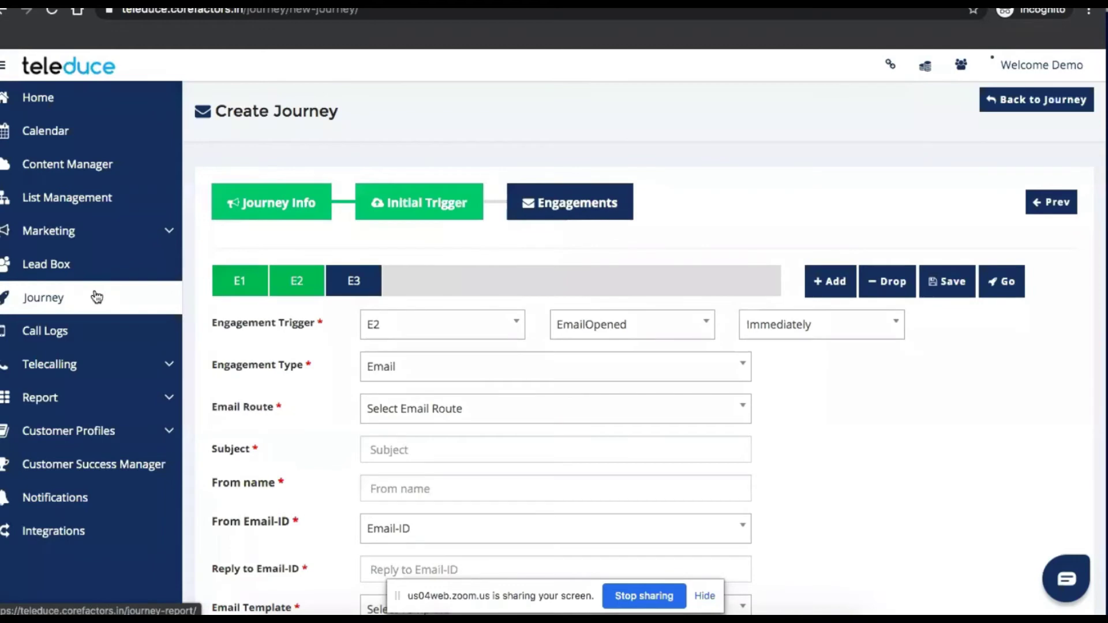
{"action": "left_click", "coordinate": [80, 338]}
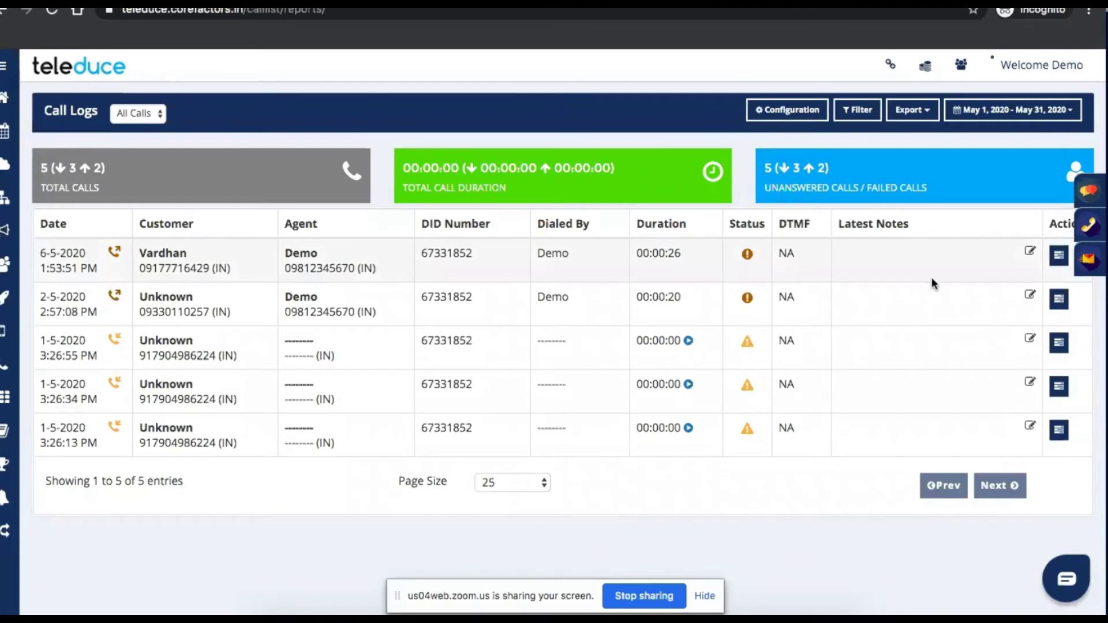
{"action": "left_click", "coordinate": [1060, 257]}
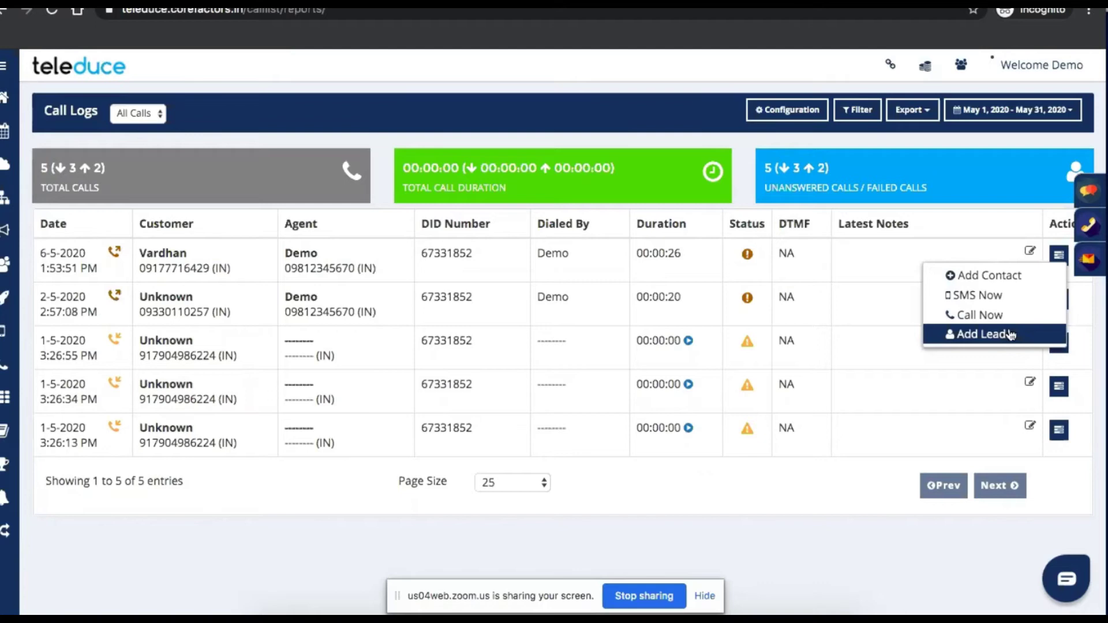
Open the leads campaign from the list of all telecalling campaigns and view the actions available for its first contact.
{"action": "mouse_move", "coordinate": [5, 364]}
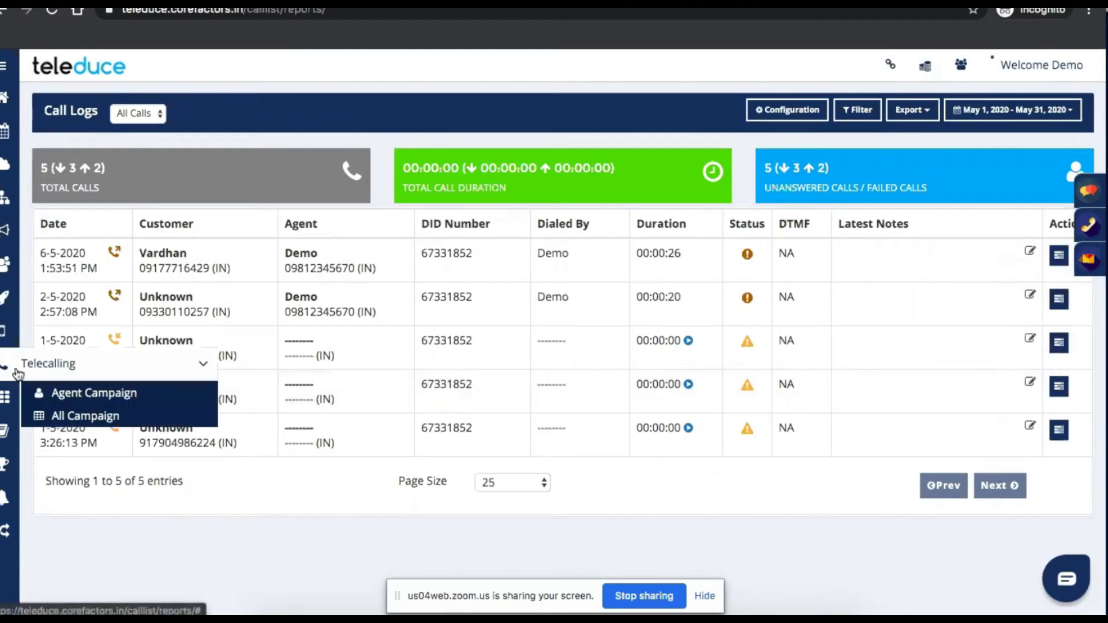
{"action": "left_click", "coordinate": [79, 413]}
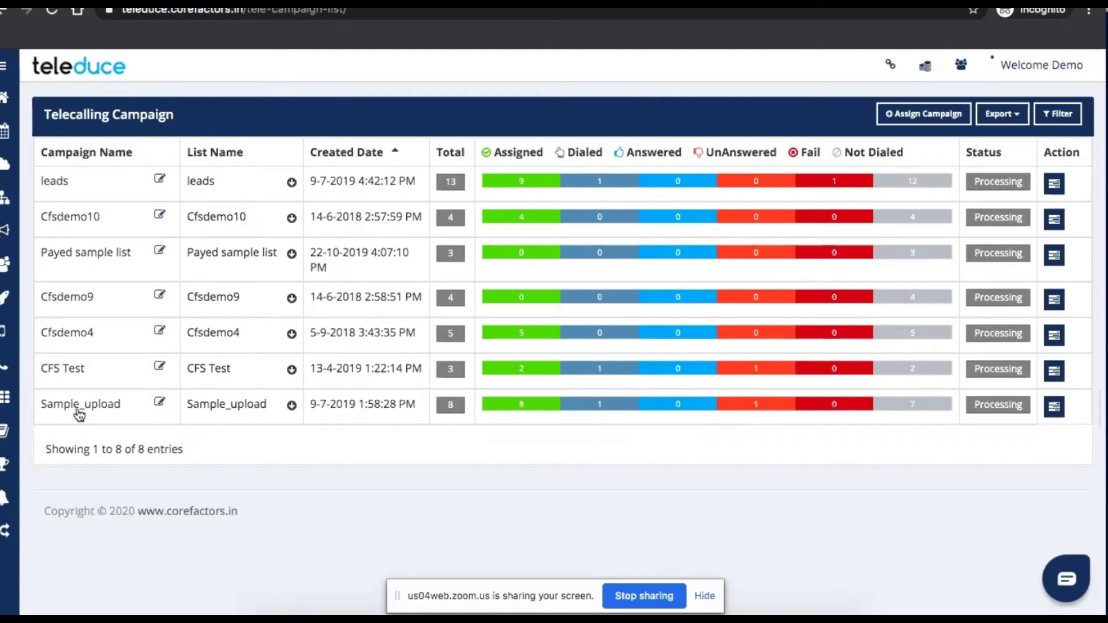
{"action": "left_click", "coordinate": [205, 189]}
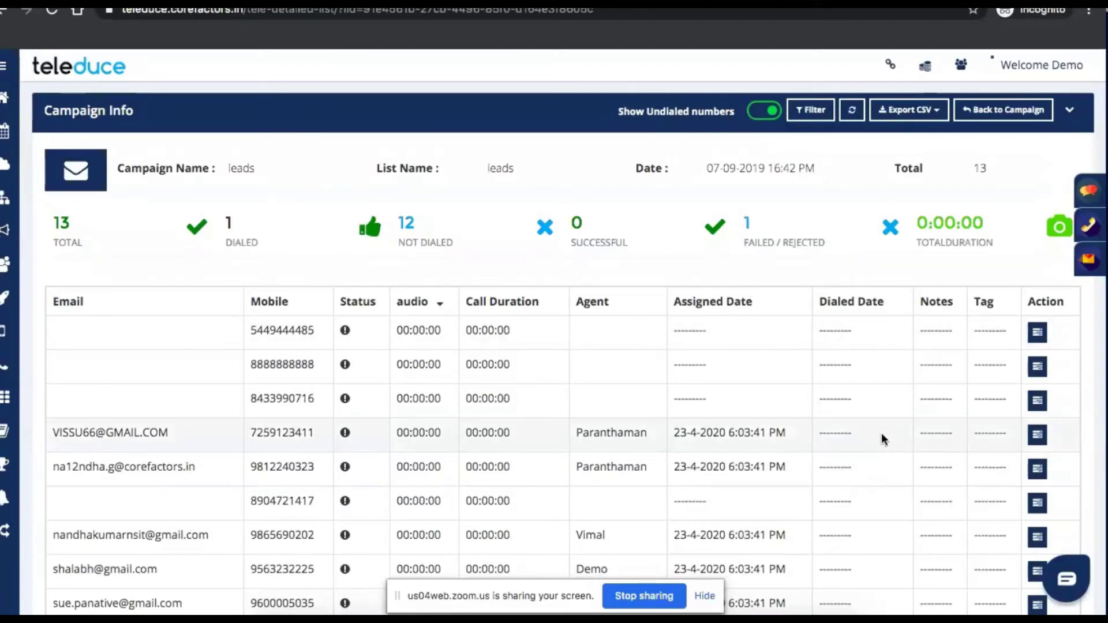
{"action": "left_click", "coordinate": [1037, 333]}
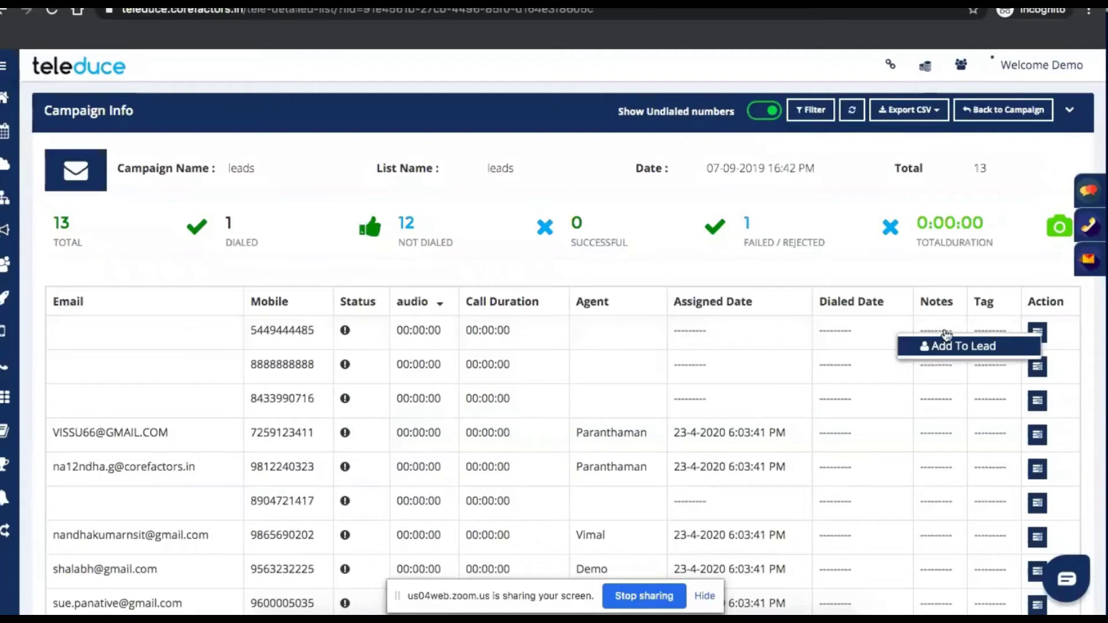
{"action": "left_click", "coordinate": [397, 262]}
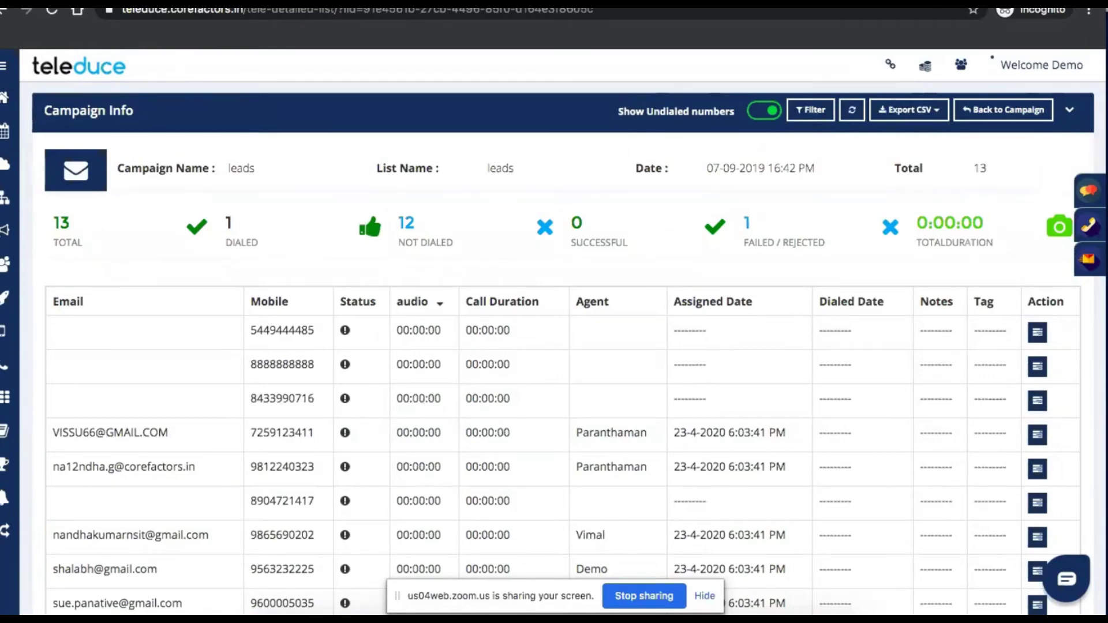
{"action": "key", "text": "super+Tab"}
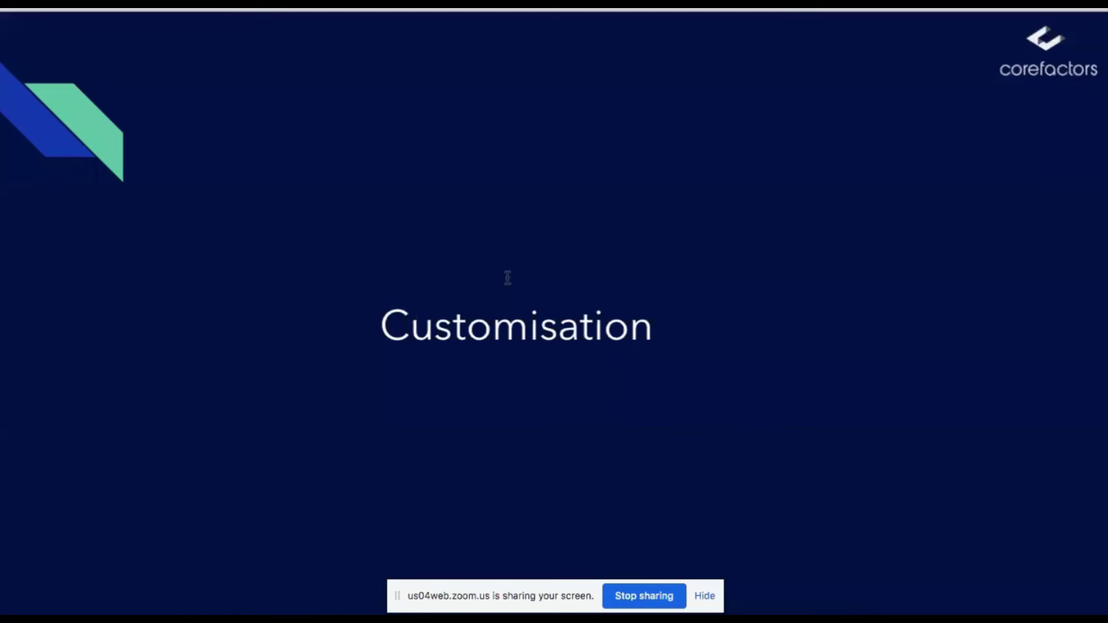
{"action": "key", "text": "Right"}
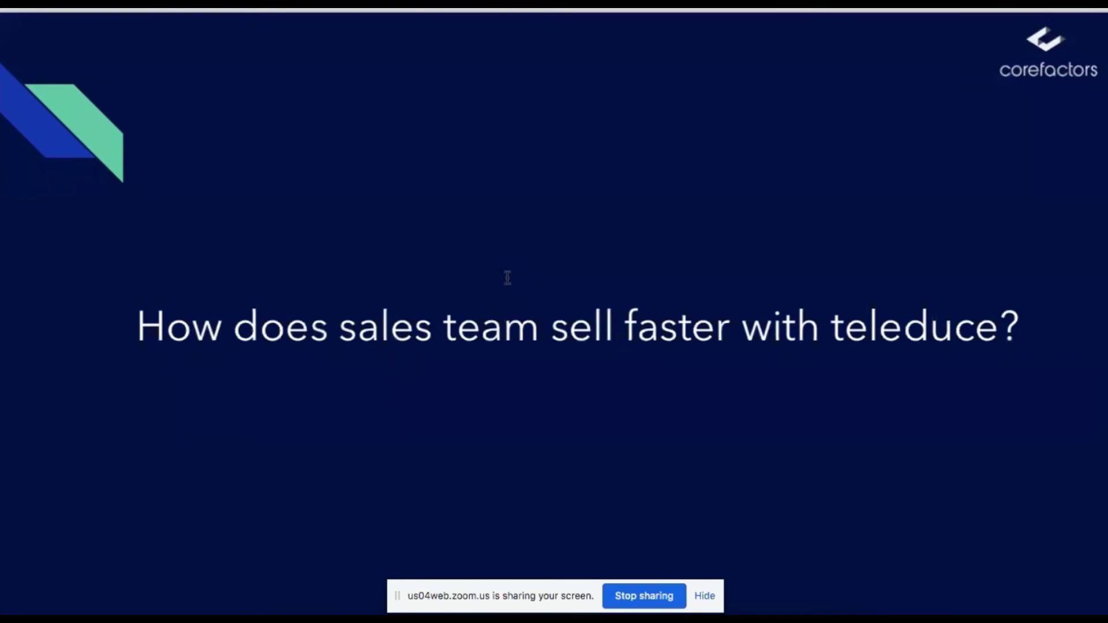
{"action": "key", "text": "Right"}
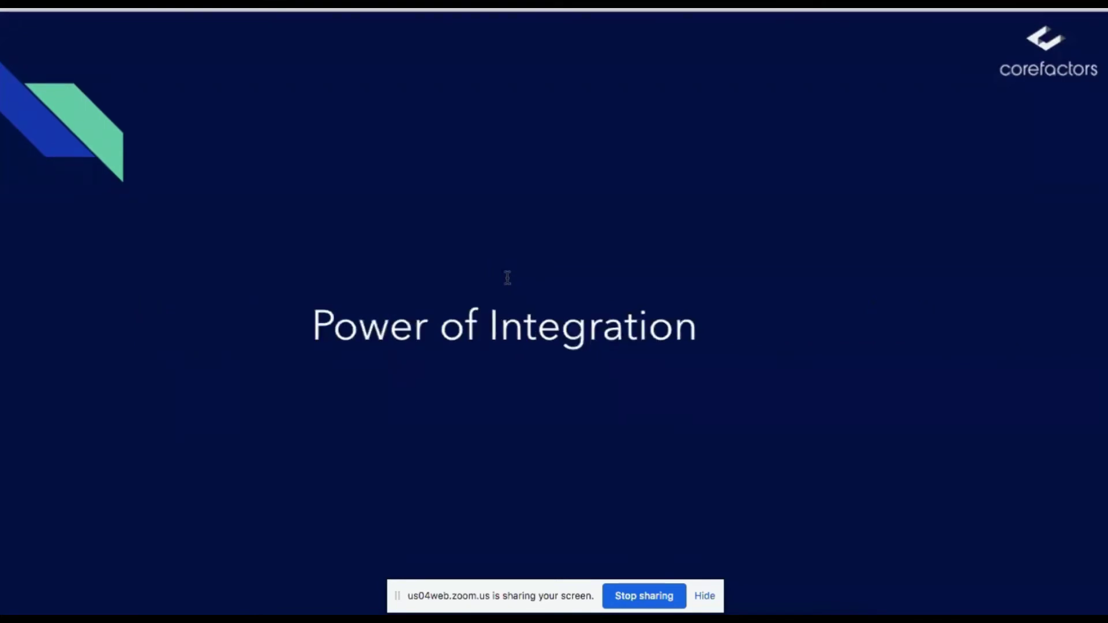